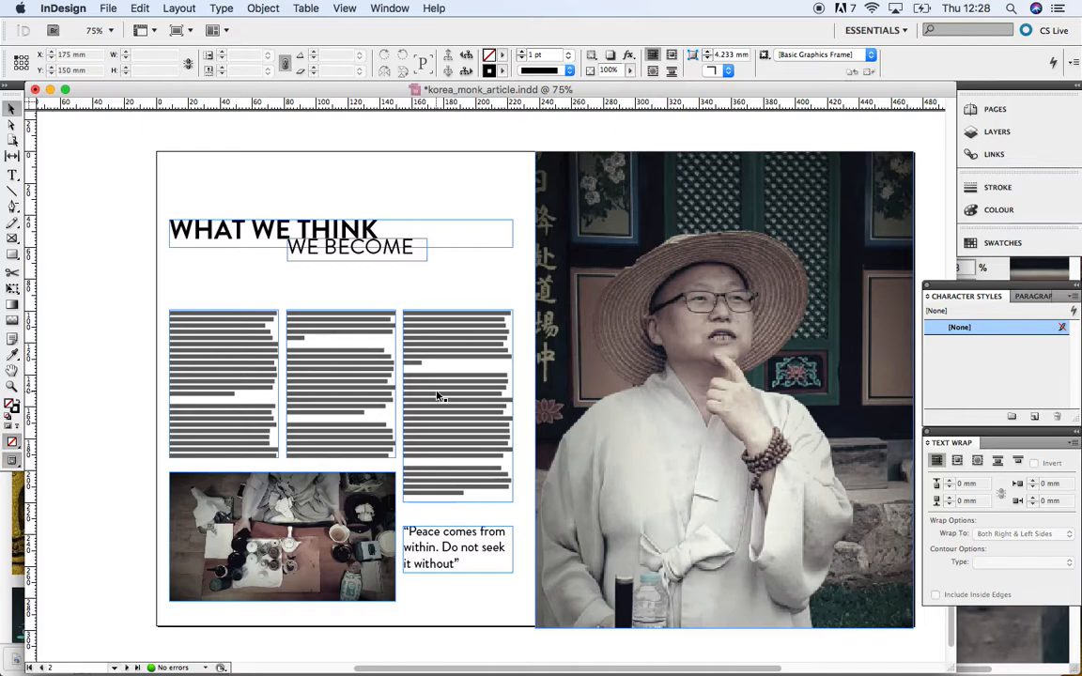
Give the "WHAT WE THINK" heading text a 71% black tint and switch its colour sliders to CMYK
{"action": "left_click", "coordinate": [12, 174]}
{"action": "triple_click", "coordinate": [219, 228]}
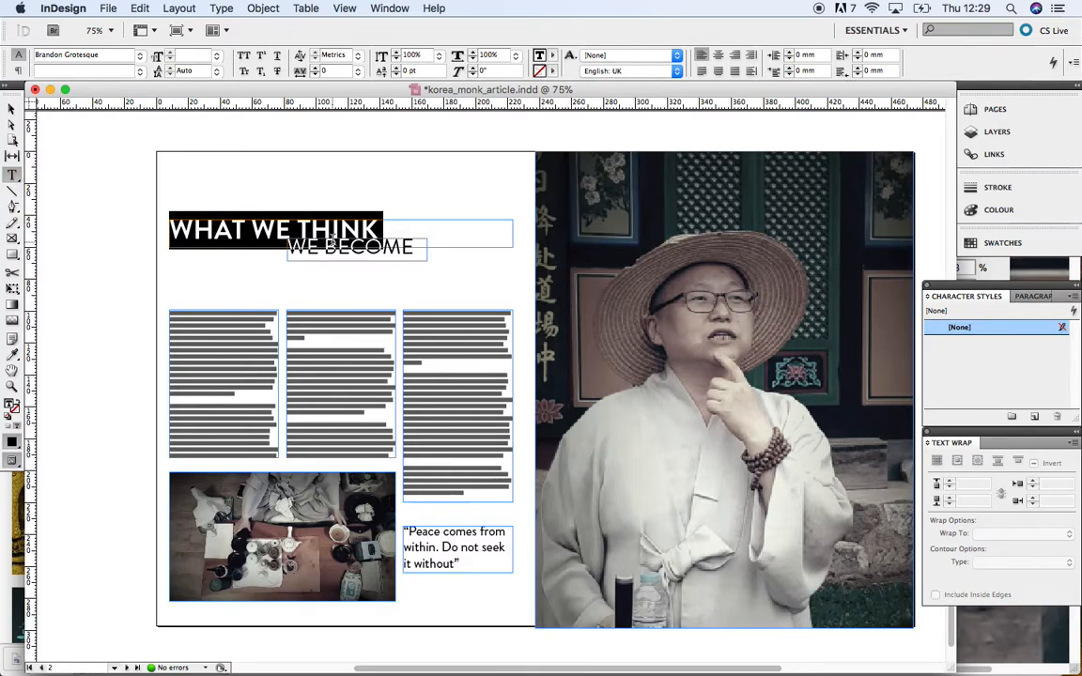
{"action": "left_click", "coordinate": [12, 443]}
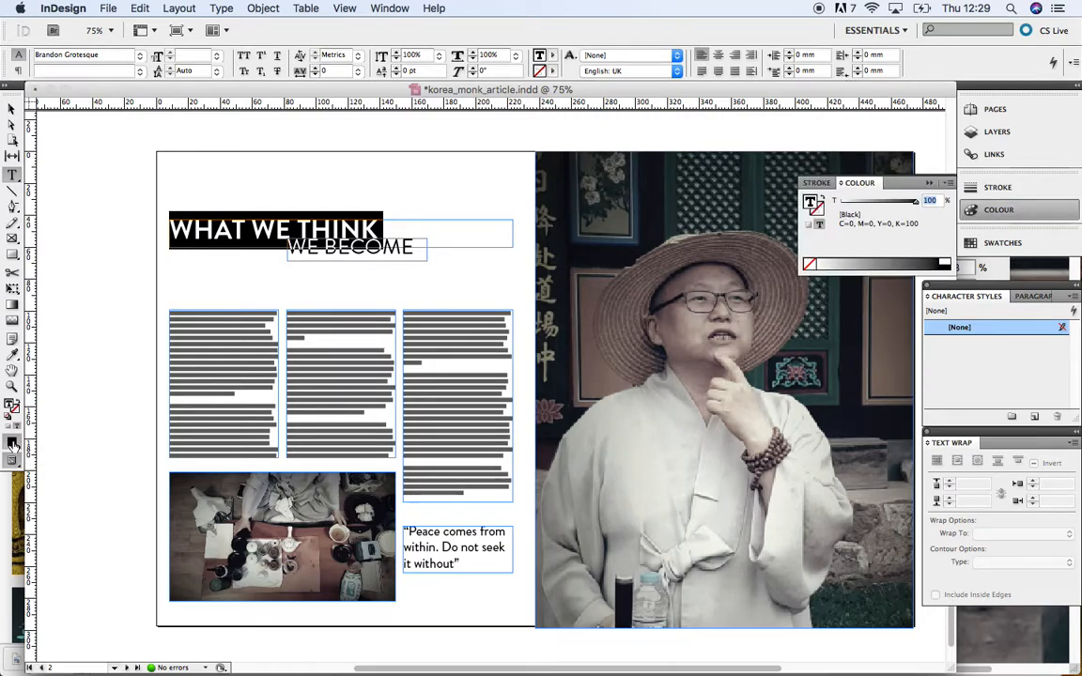
{"action": "left_click", "coordinate": [884, 261]}
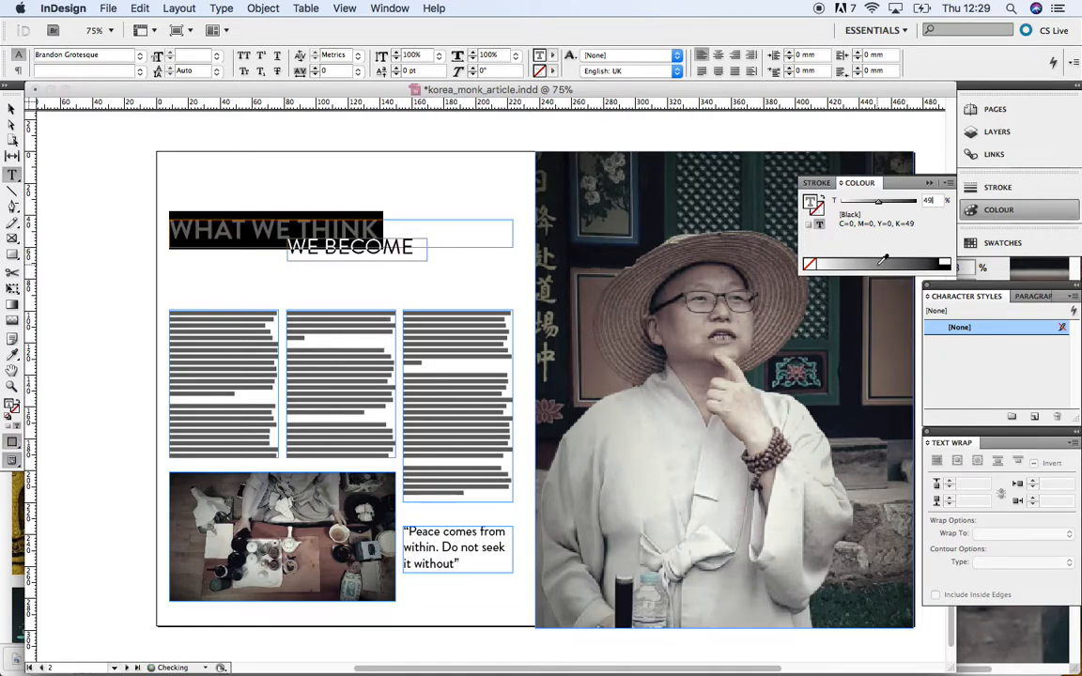
{"action": "left_click", "coordinate": [906, 261]}
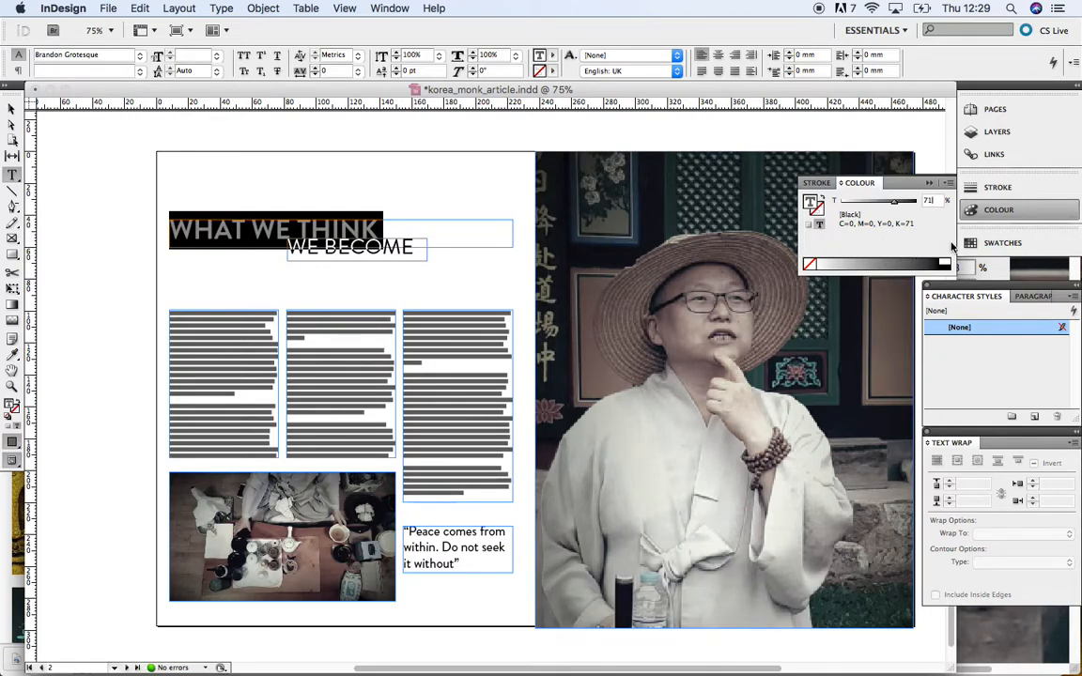
{"action": "left_click", "coordinate": [950, 186]}
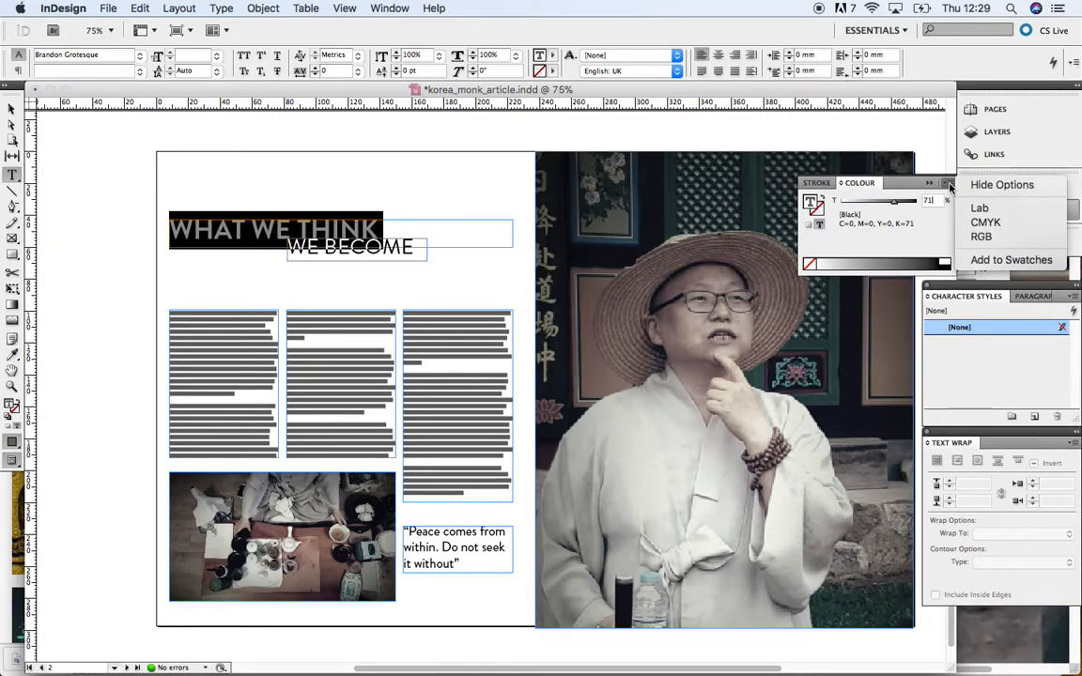
{"action": "left_click", "coordinate": [967, 222]}
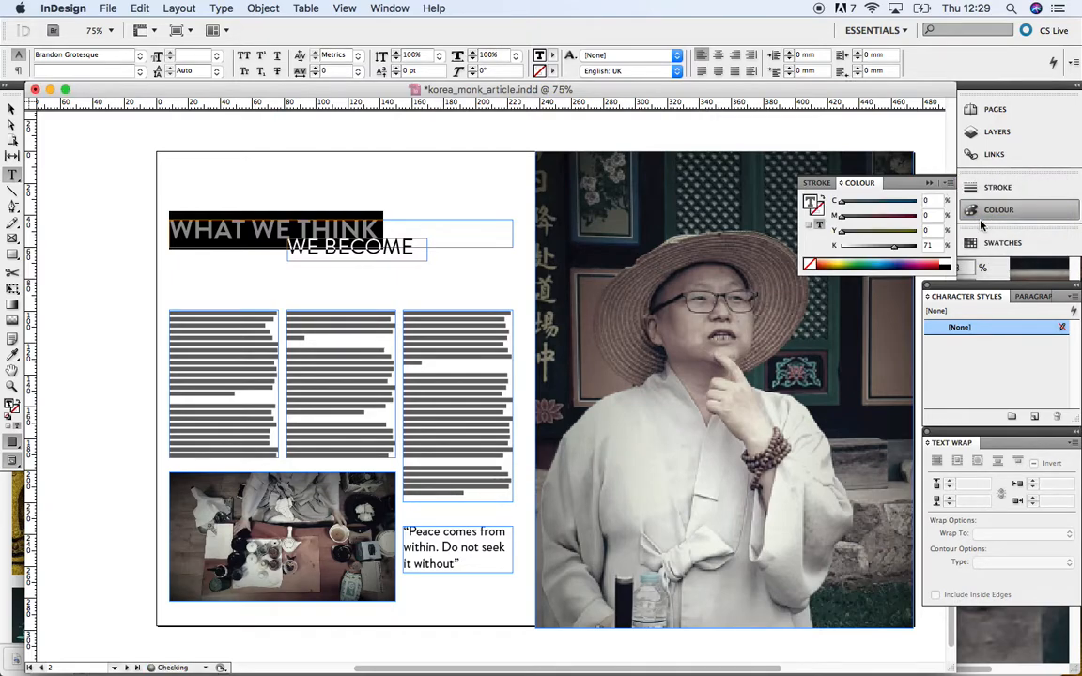
Try magenta and purple shades on the "WHAT WE THINK" heading, ending with C=54 M=100 Y=0 K=0, and deselect it
{"action": "left_click", "coordinate": [919, 261]}
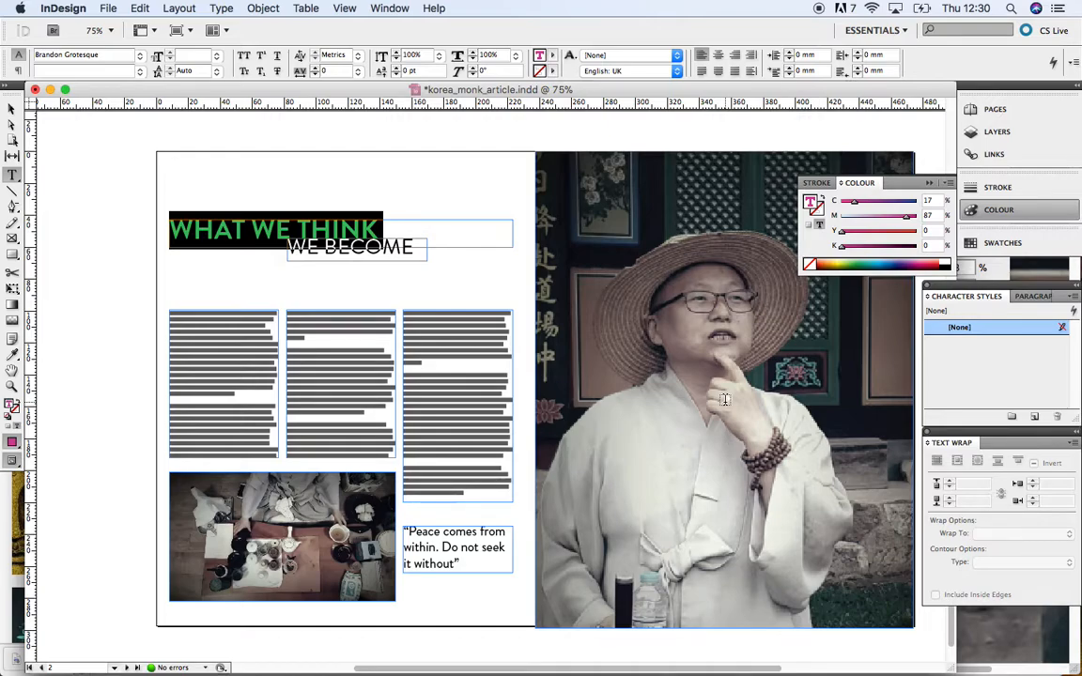
{"action": "left_click", "coordinate": [920, 263]}
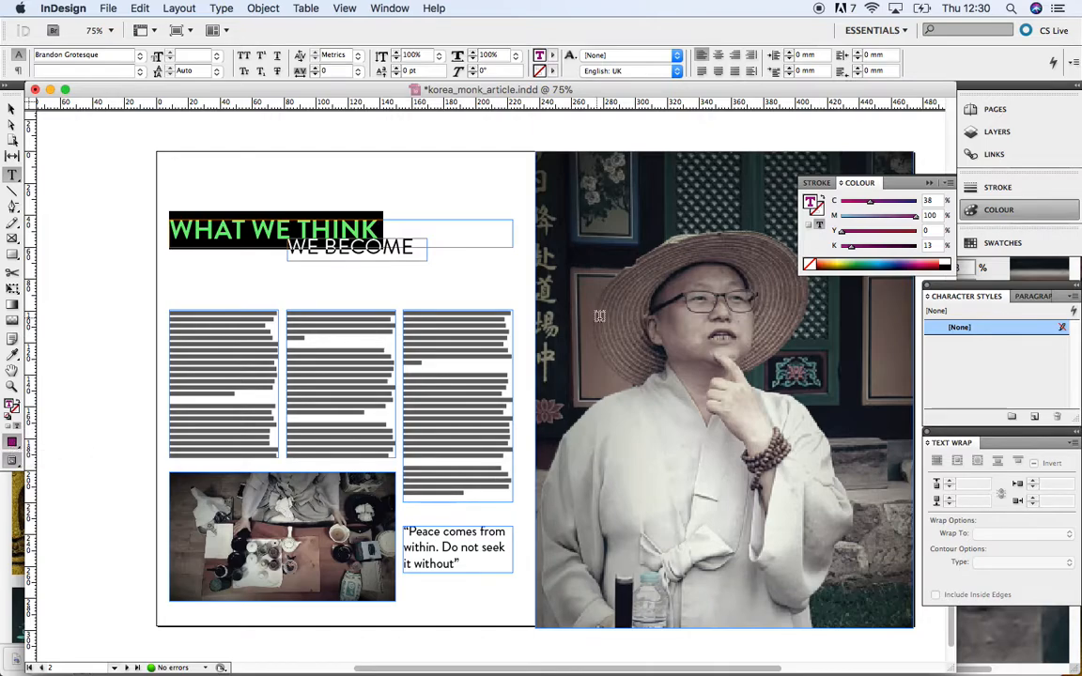
{"action": "left_click", "coordinate": [917, 261]}
{"action": "left_click", "coordinate": [919, 264]}
{"action": "left_click", "coordinate": [909, 264]}
{"action": "left_click", "coordinate": [914, 260]}
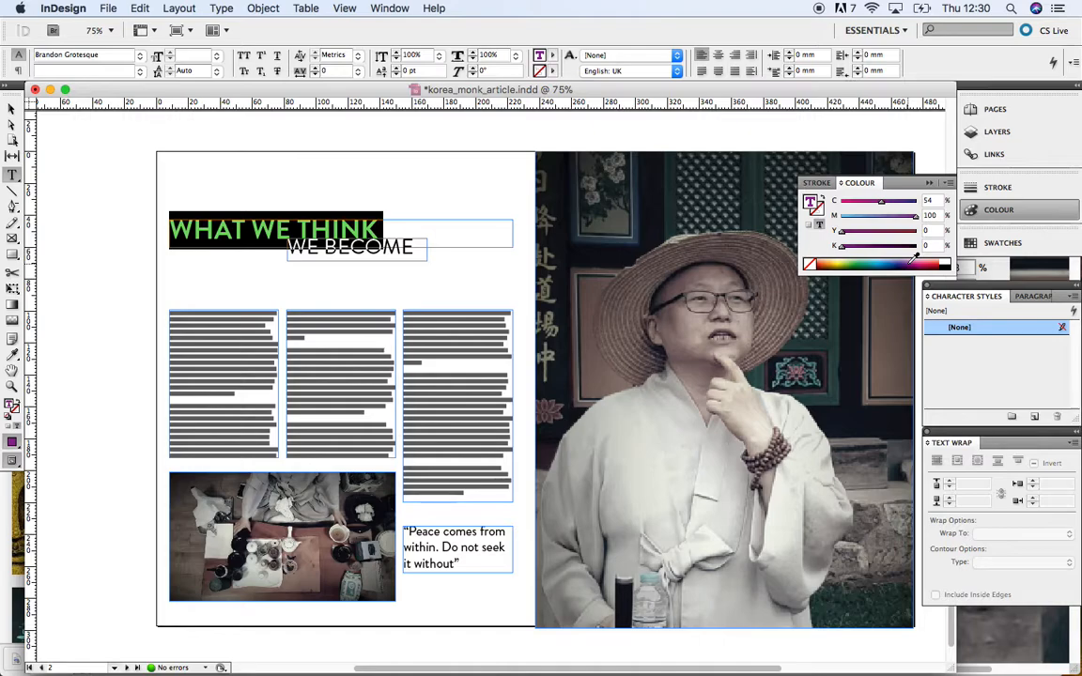
{"action": "left_click", "coordinate": [13, 111]}
{"action": "left_click", "coordinate": [83, 188]}
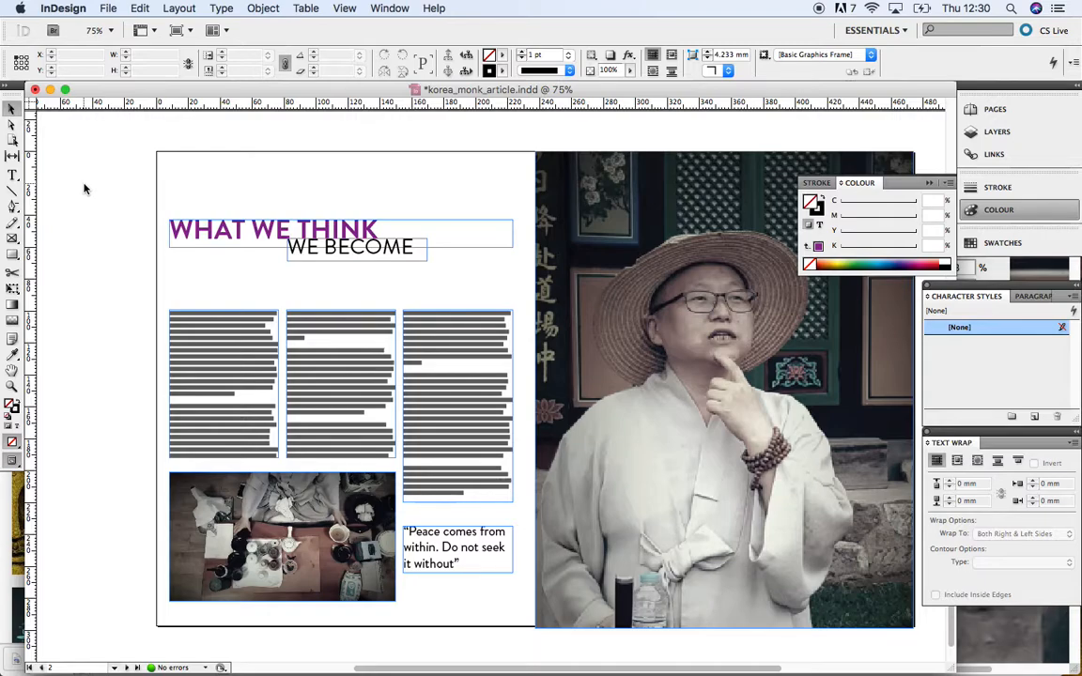
Select the "WE BECOME" text frame, look through the list of colour swatches, and return to the colour sliders
{"action": "left_click", "coordinate": [401, 256]}
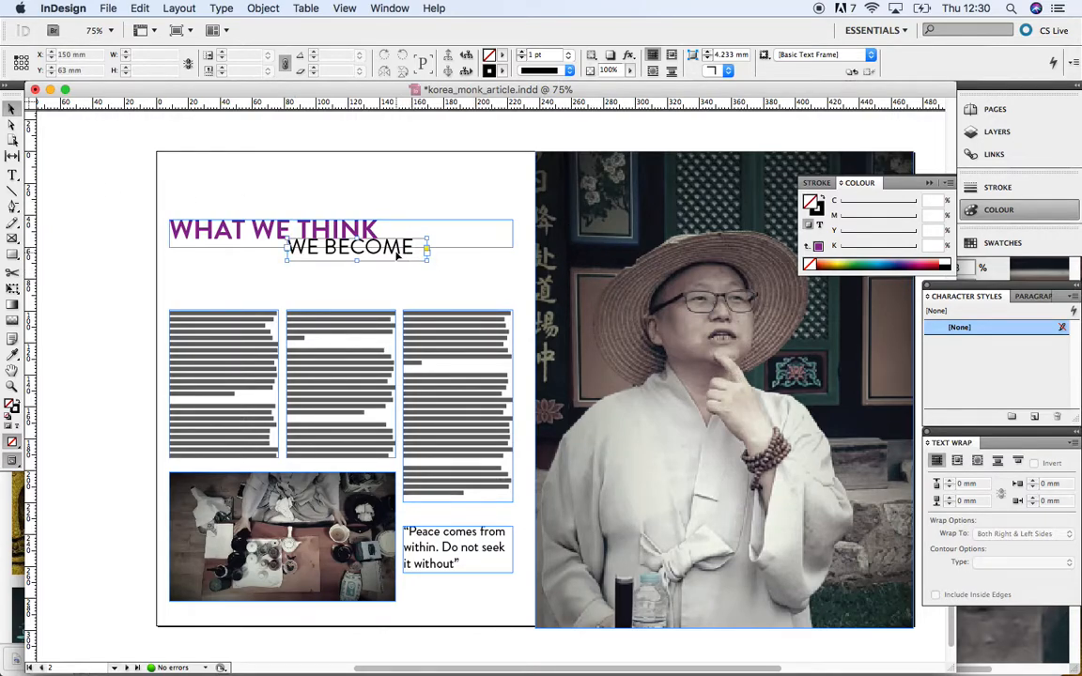
{"action": "left_click", "coordinate": [977, 242]}
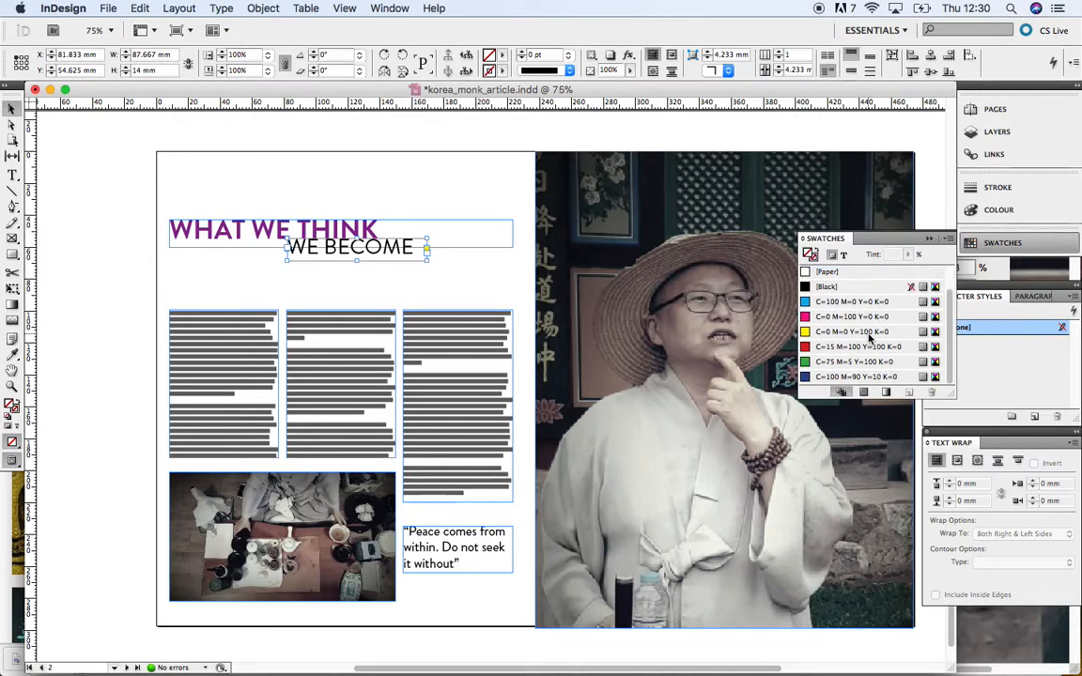
{"action": "scroll", "coordinate": [871, 339], "scroll_direction": "up", "scroll_amount": 2}
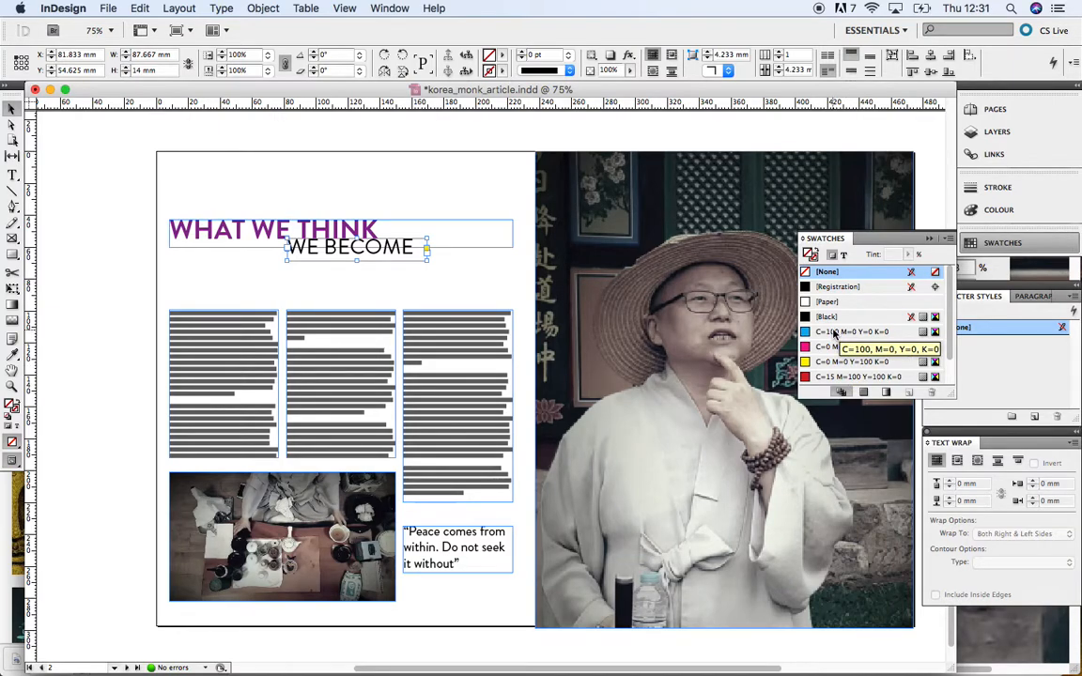
{"action": "scroll", "coordinate": [835, 334], "scroll_direction": "down", "scroll_amount": 2}
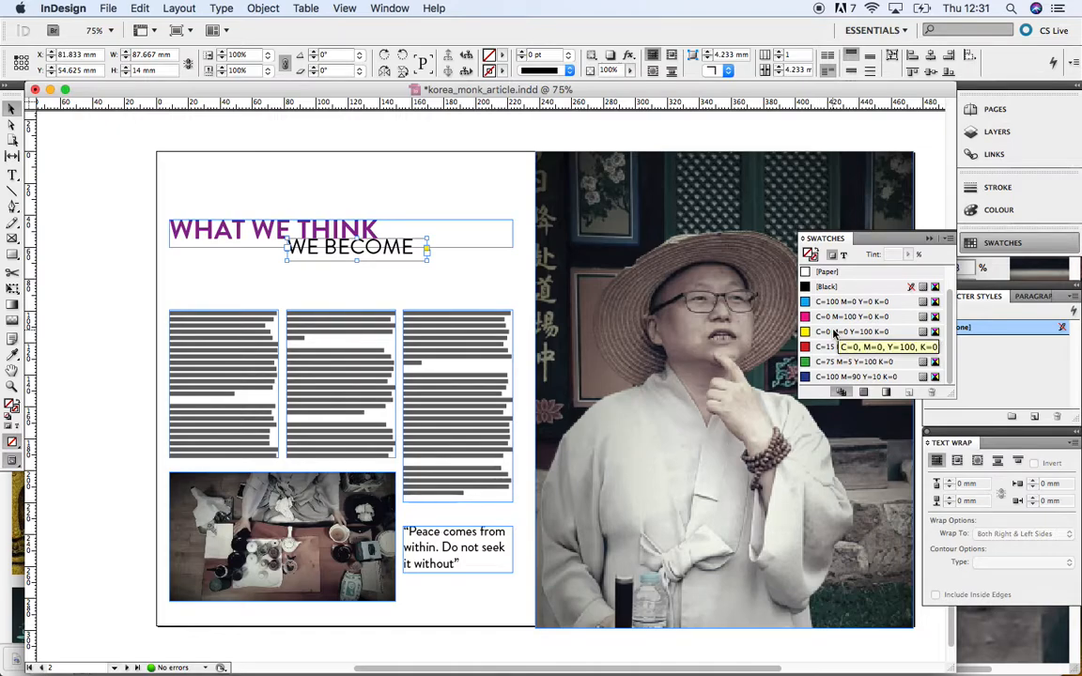
{"action": "scroll", "coordinate": [847, 334], "scroll_direction": "up", "scroll_amount": 2}
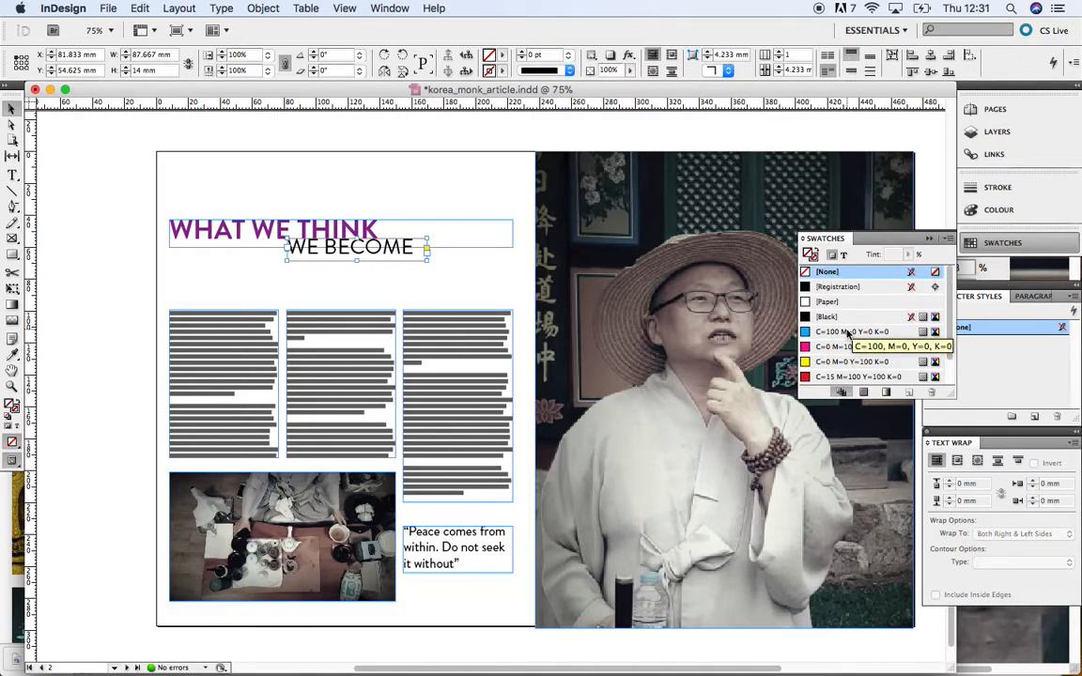
{"action": "left_click", "coordinate": [977, 212]}
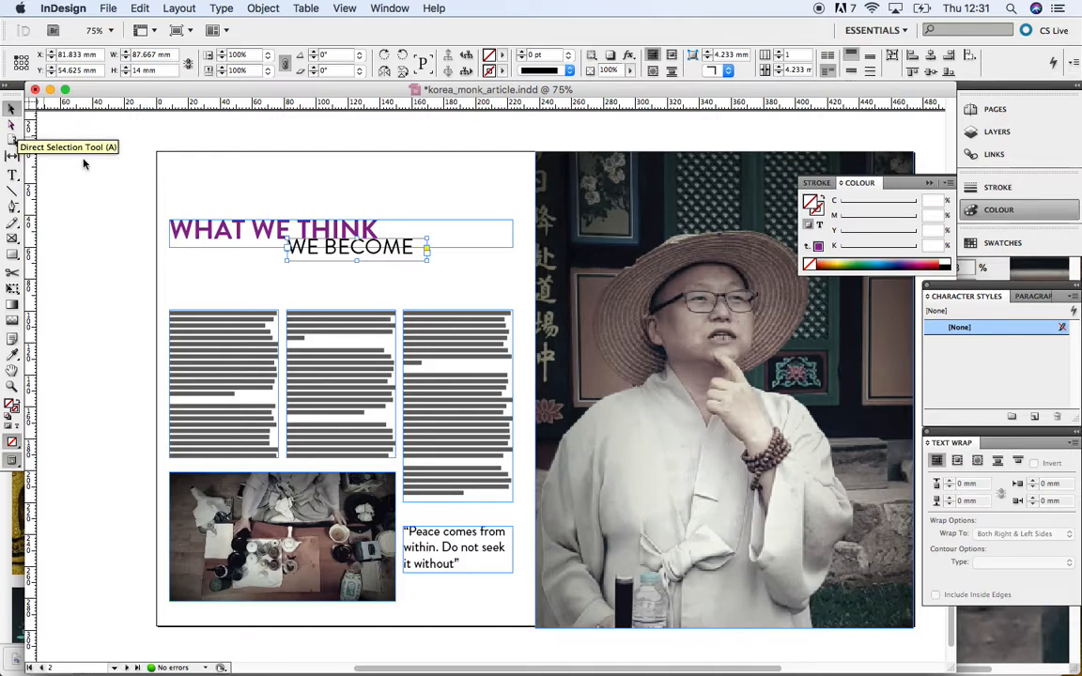
Recolour the "WHAT WE THINK" heading text to dark magenta, C=31 M=100 Y=0 K=13, and deselect it
{"action": "left_click", "coordinate": [214, 230]}
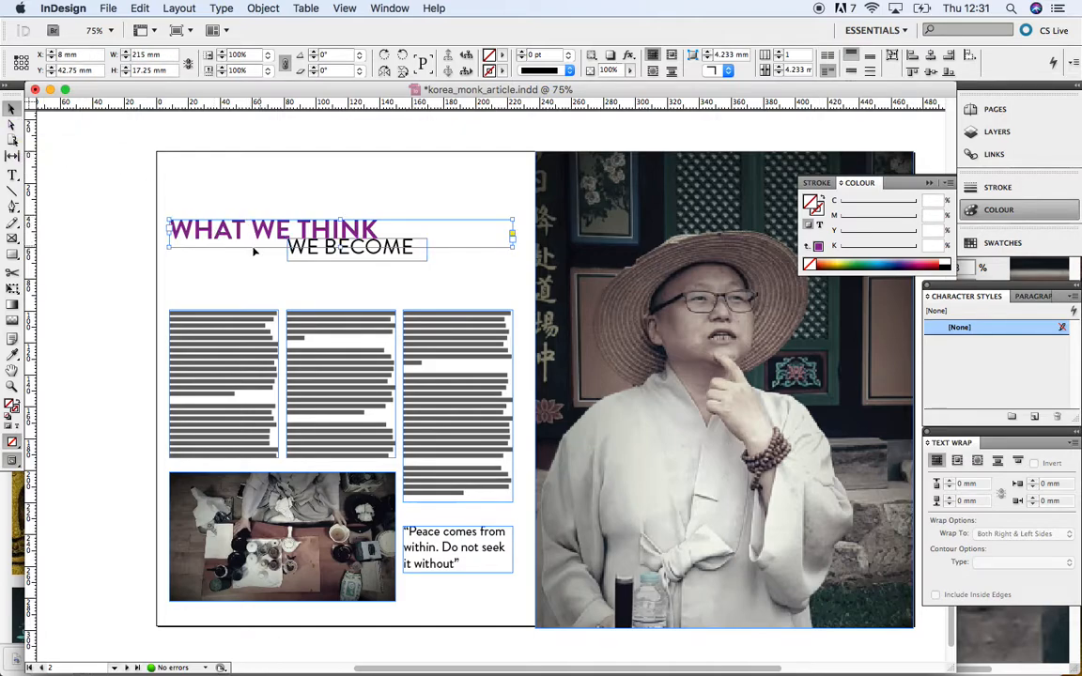
{"action": "left_click", "coordinate": [12, 175]}
{"action": "left_click_drag", "start_coordinate": [170, 232], "coordinate": [382, 231]}
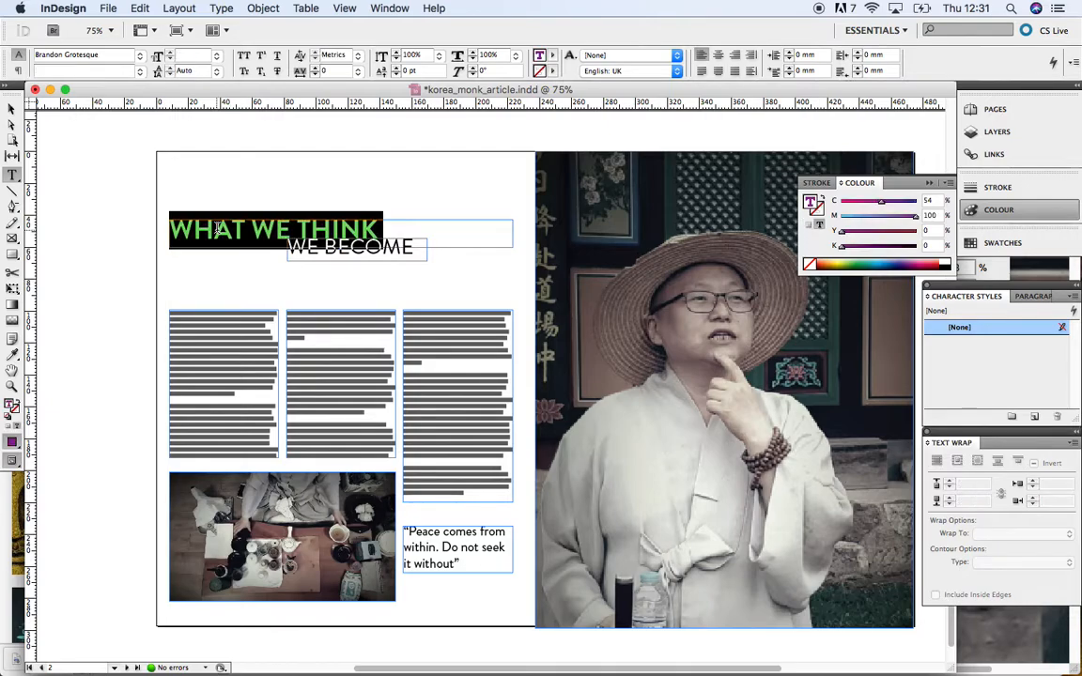
{"action": "left_click", "coordinate": [924, 256]}
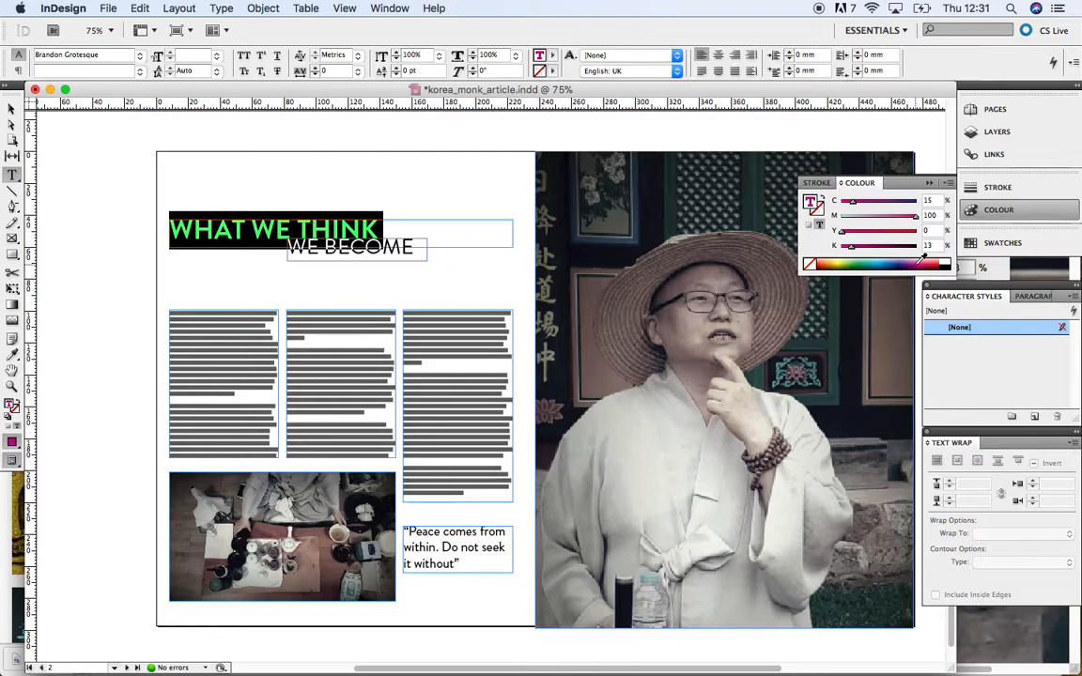
{"action": "left_click", "coordinate": [925, 257]}
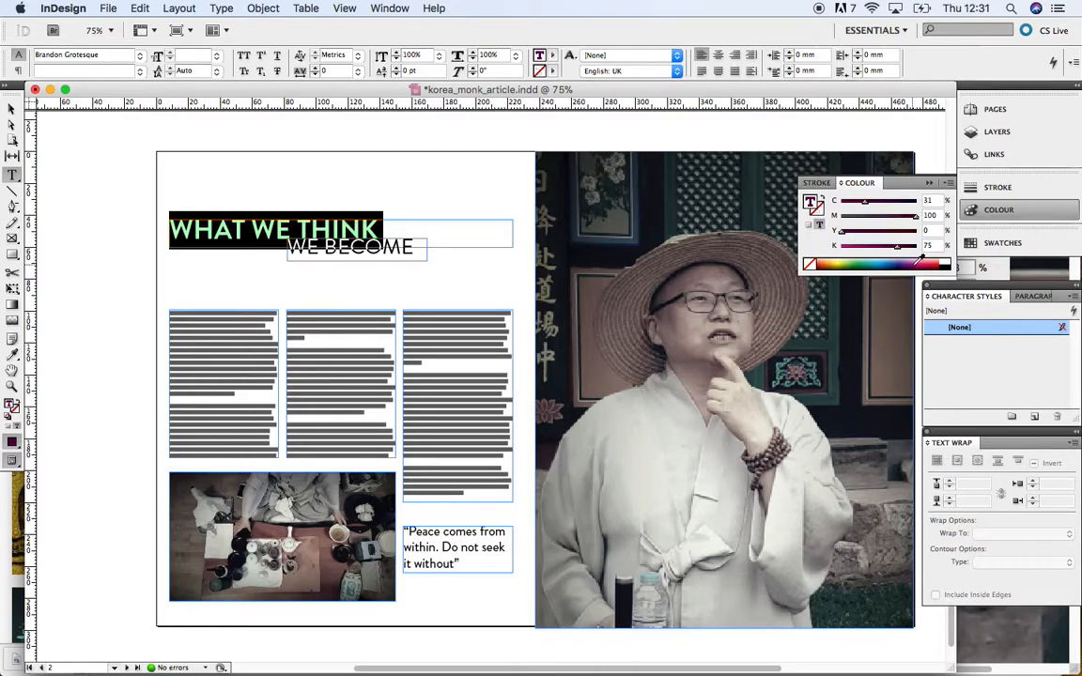
{"action": "left_click", "coordinate": [12, 109]}
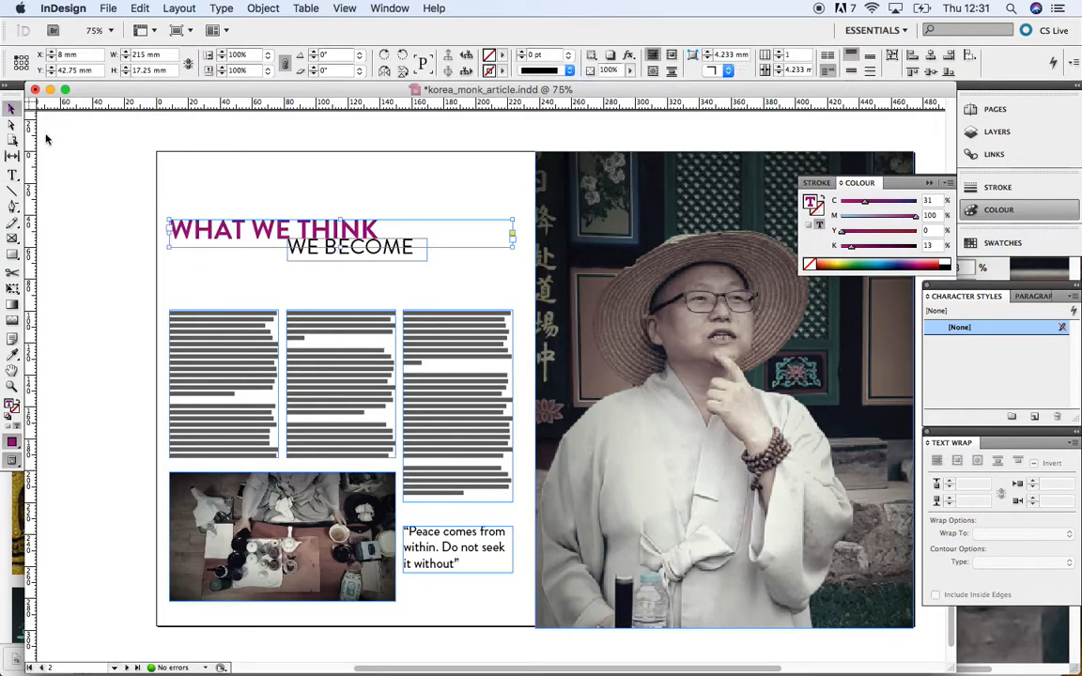
{"action": "left_click", "coordinate": [84, 189]}
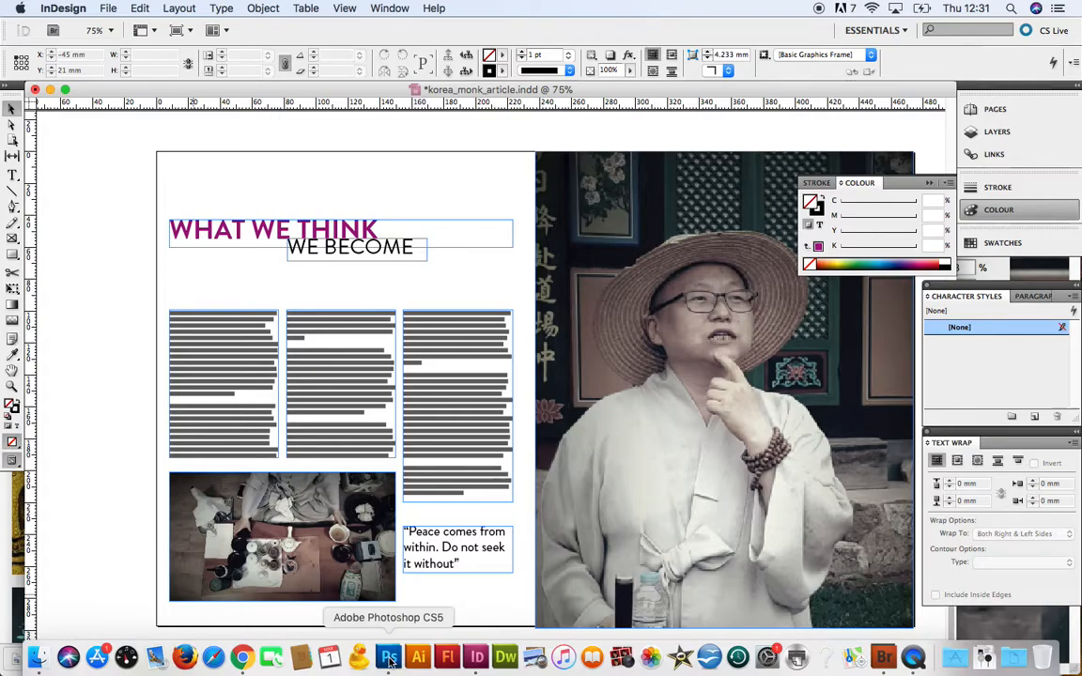
Switch to Photoshop, cancel the open colour picker, and view the monk and doorway in monk_thinking.tif at 33.3%
{"action": "left_click", "coordinate": [388, 659]}
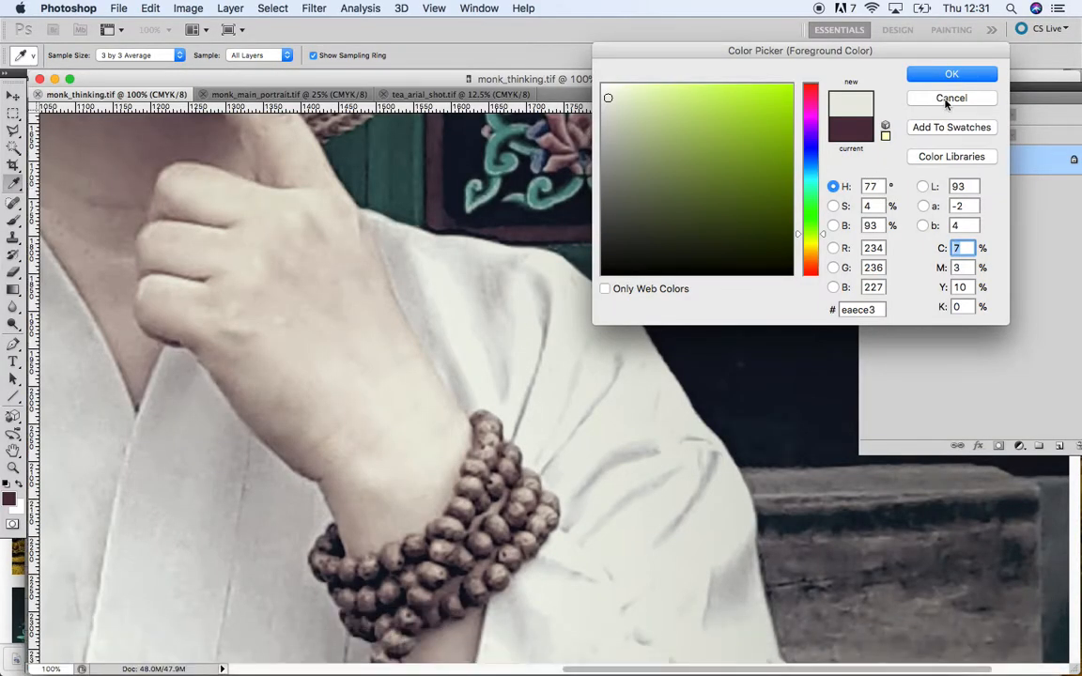
{"action": "key", "text": "Escape"}
{"action": "key", "text": "super+minus"}
{"action": "key", "text": "super+minus"}
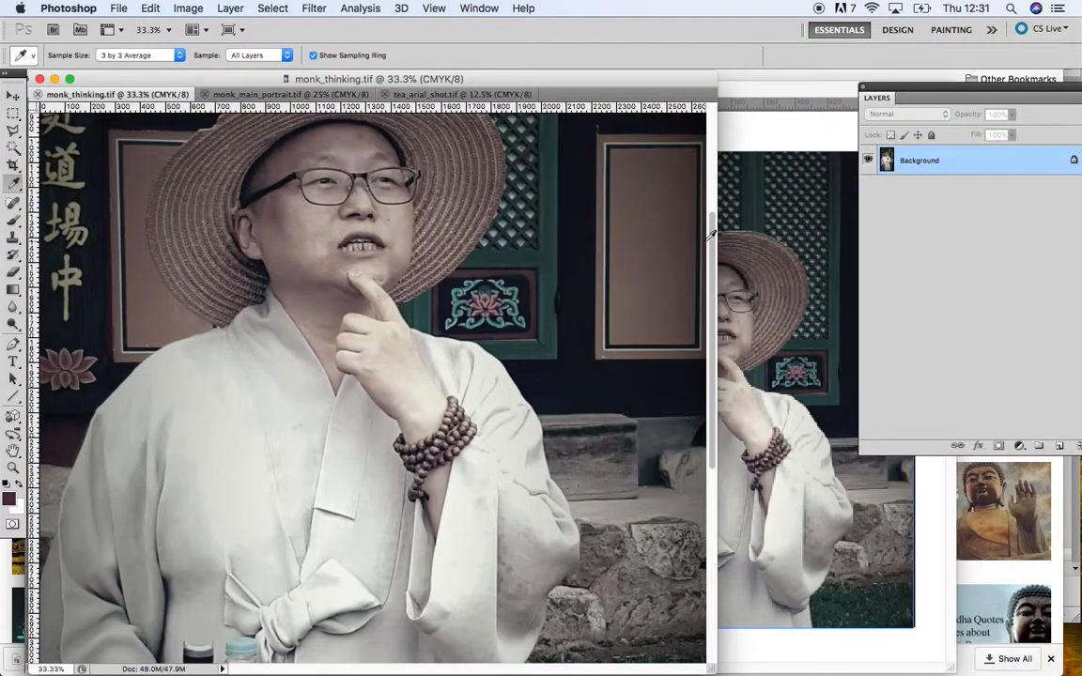
{"action": "scroll", "coordinate": [416, 269], "scroll_direction": "up", "scroll_amount": 5}
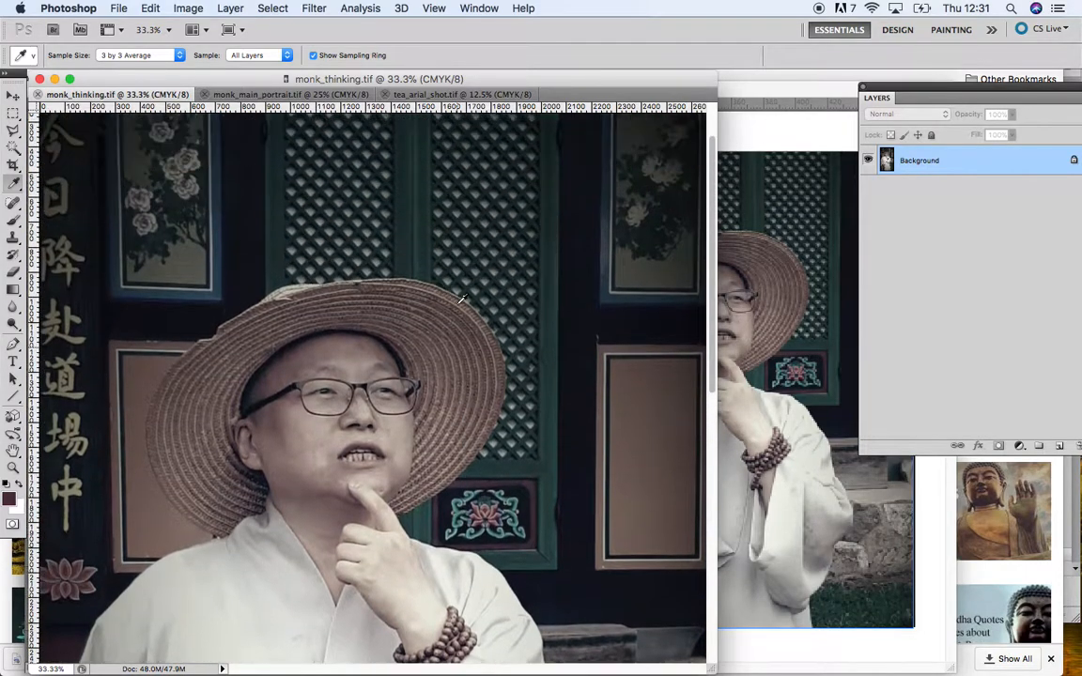
{"action": "scroll", "coordinate": [461, 299], "scroll_direction": "down", "scroll_amount": 3}
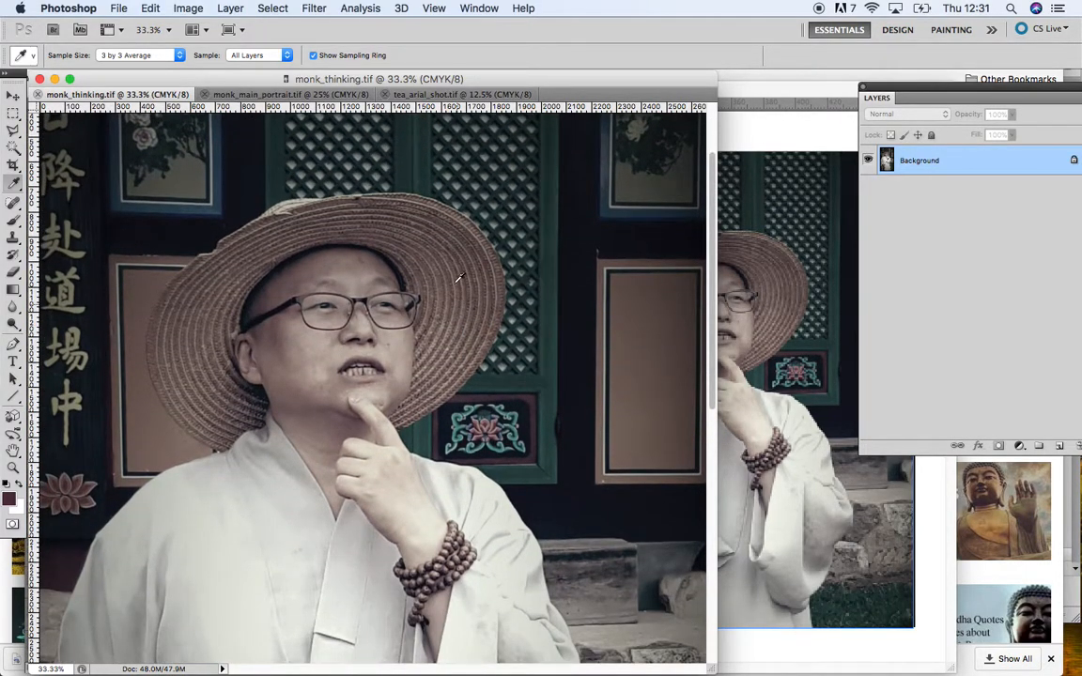
Compare with the InDesign spread, return to Photoshop, and sample a maroon tone from the painted lotus panel in monk_thinking.tif at 100%
{"action": "left_click", "coordinate": [472, 657]}
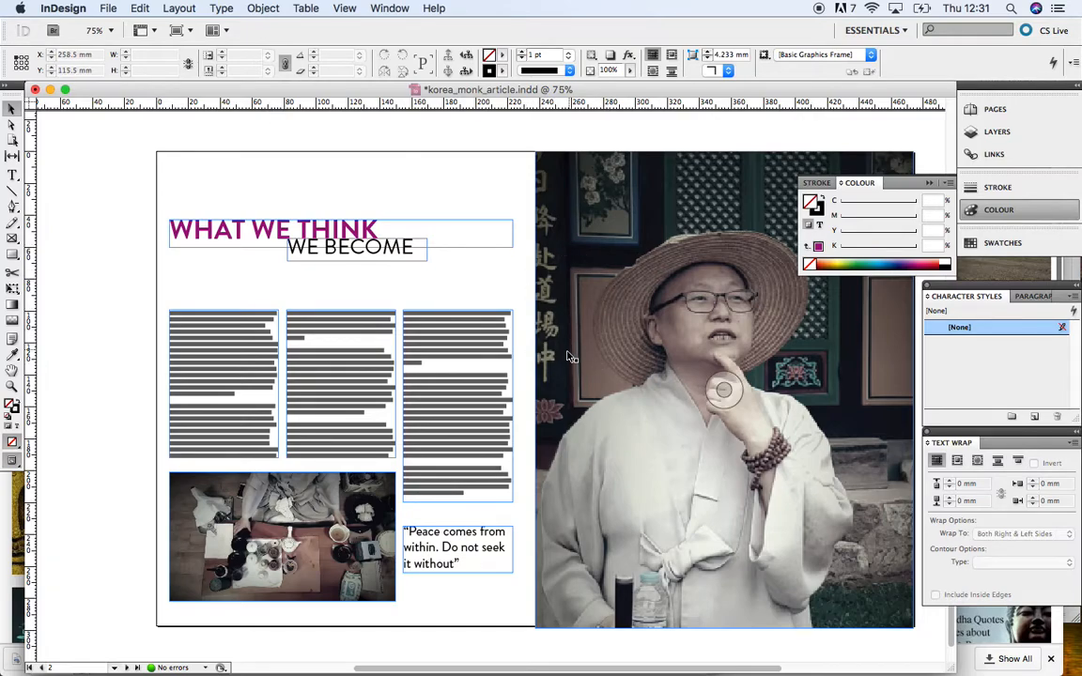
{"action": "mouse_move", "coordinate": [387, 669]}
{"action": "left_click", "coordinate": [388, 658]}
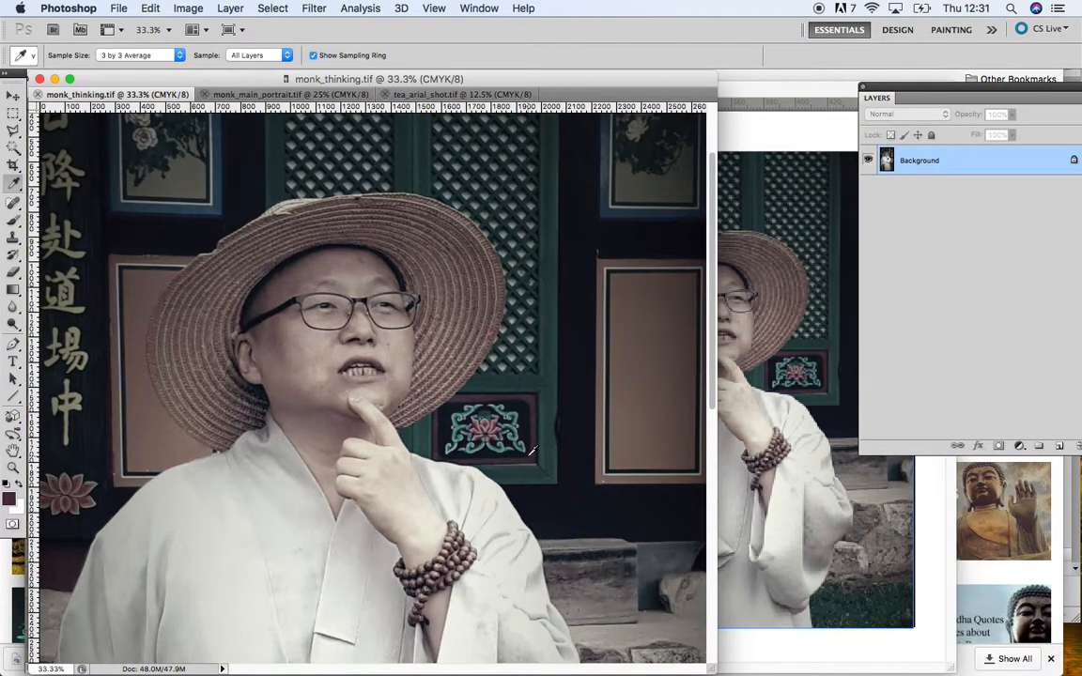
{"action": "key", "text": "super+plus"}
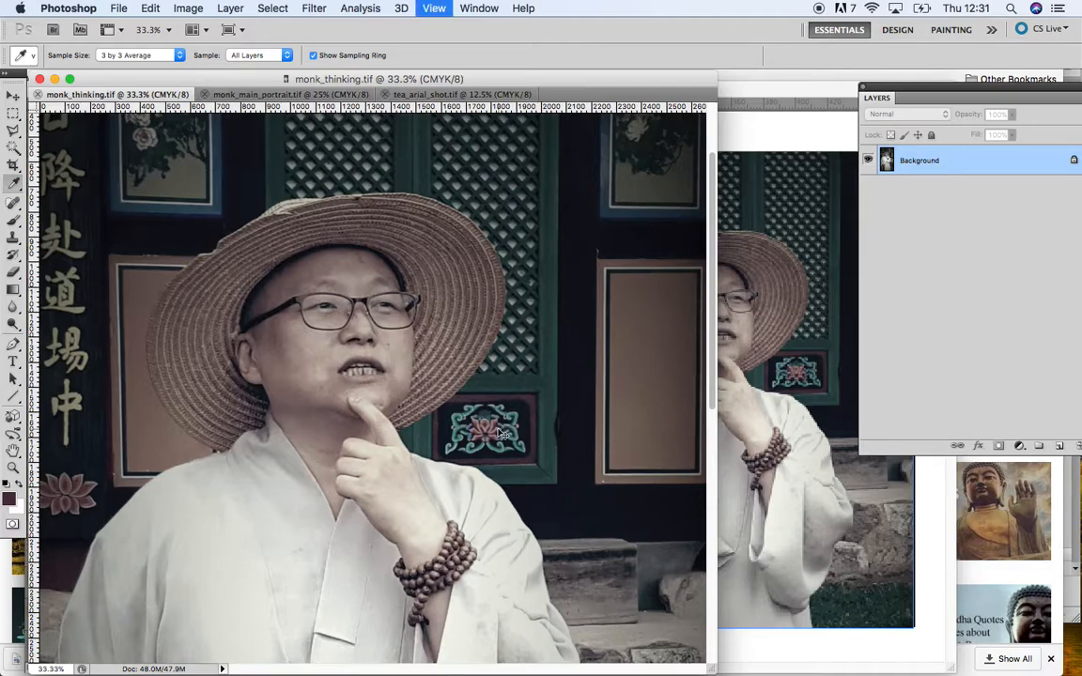
{"action": "key", "text": "super+plus"}
{"action": "scroll", "coordinate": [620, 409], "scroll_direction": "right", "scroll_amount": 3}
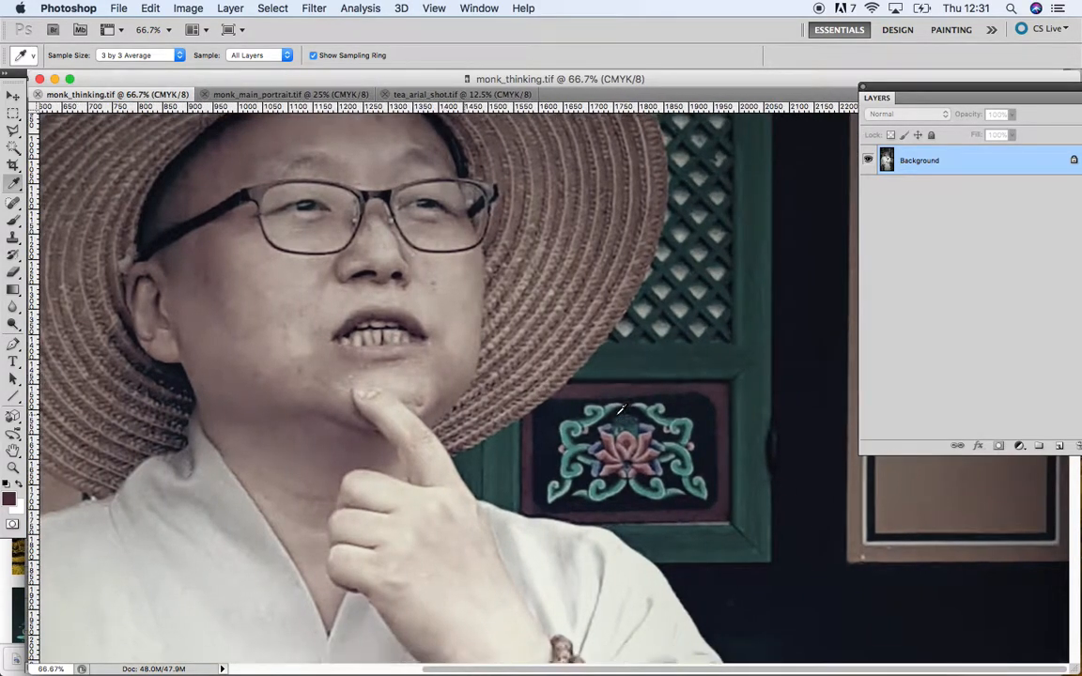
{"action": "scroll", "coordinate": [620, 408], "scroll_direction": "down", "scroll_amount": 3}
{"action": "key", "text": "super+plus"}
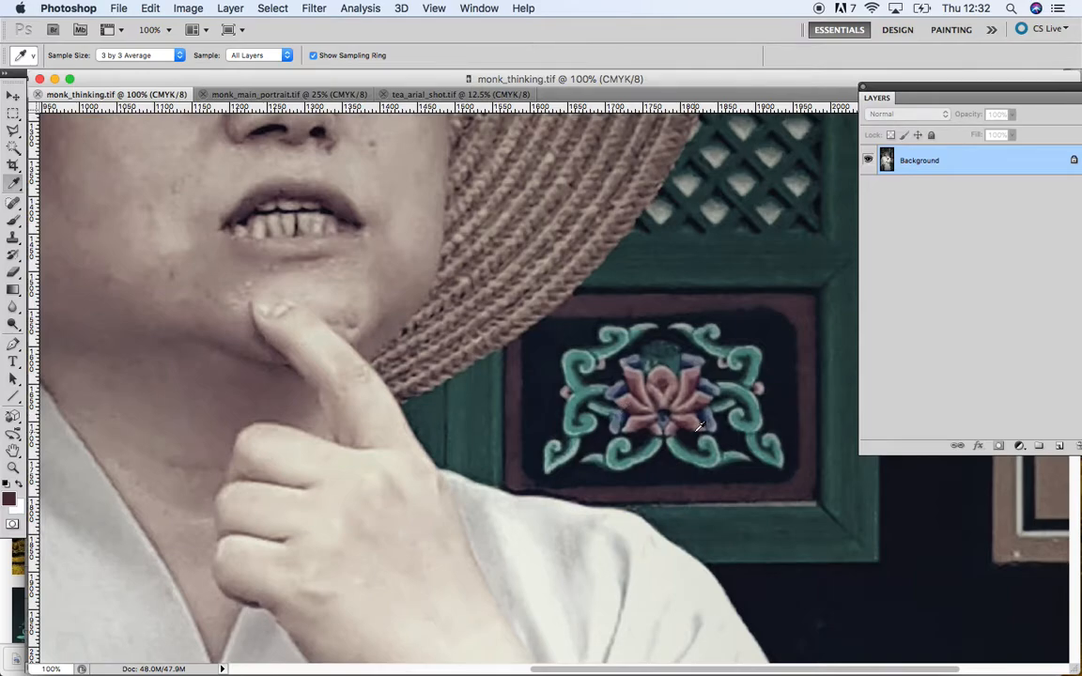
{"action": "scroll", "coordinate": [700, 428], "scroll_direction": "right", "scroll_amount": 1}
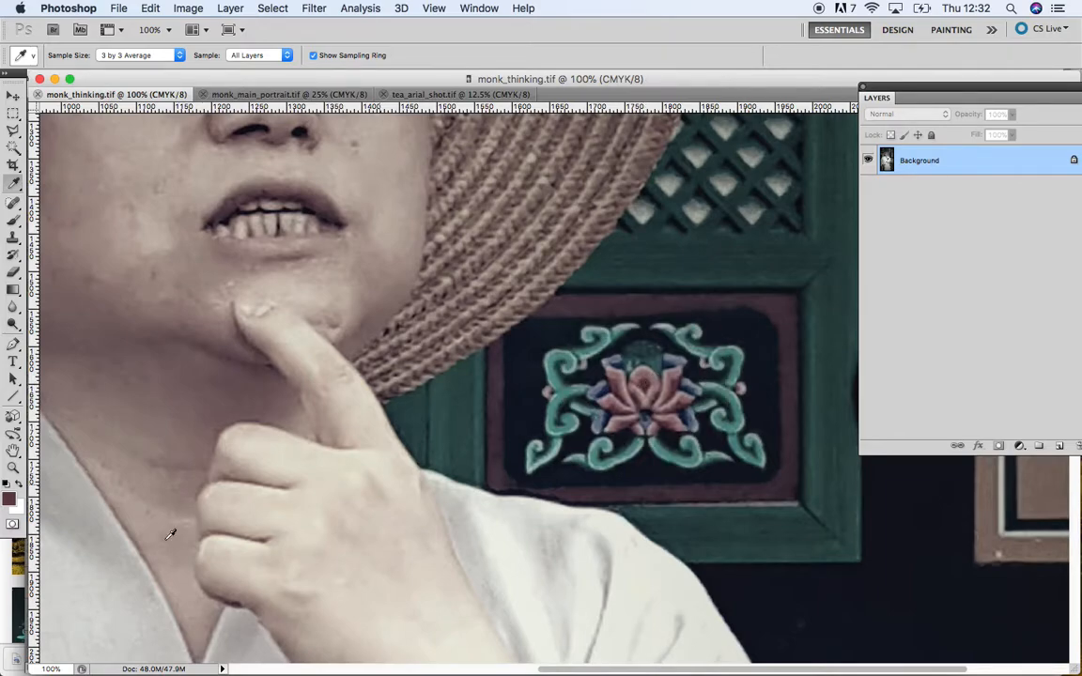
Open the foreground colour for editing and pick a brighter maroon, C=43 M=79 Y=46 K=21, in the colour picker
{"action": "left_click", "coordinate": [8, 498]}
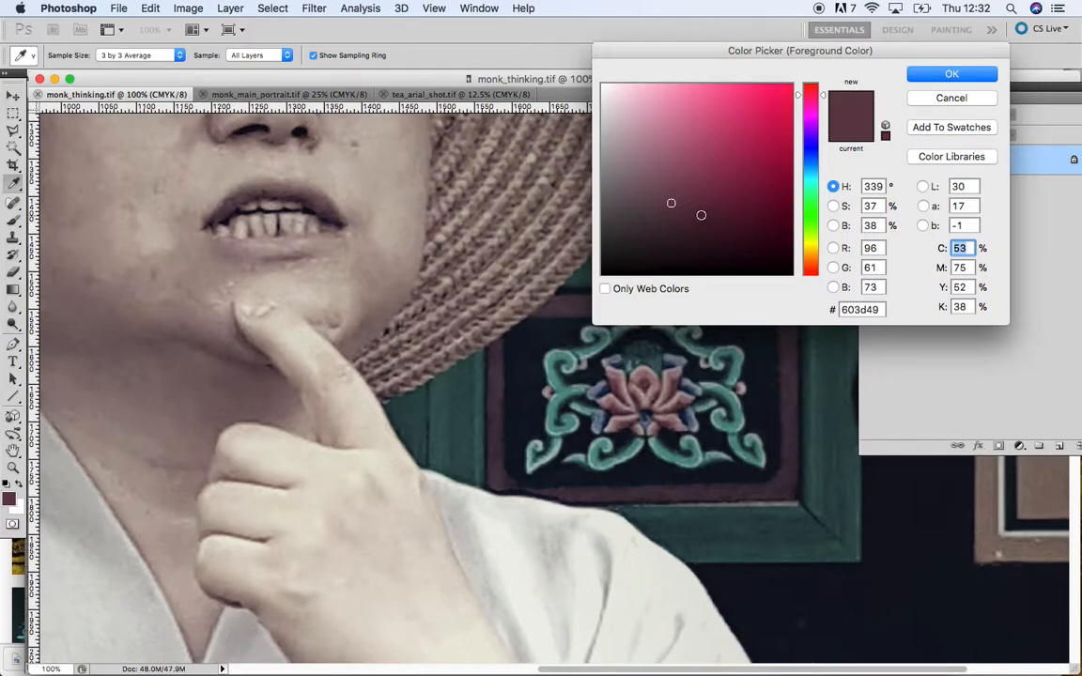
{"action": "left_click", "coordinate": [688, 191]}
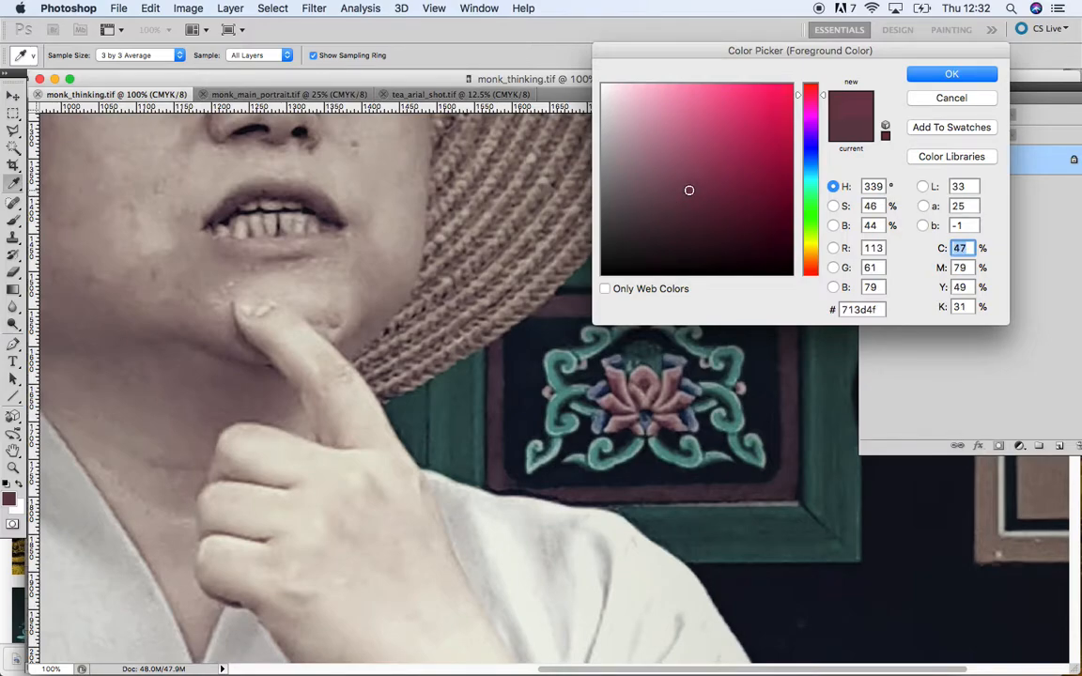
{"action": "left_click", "coordinate": [702, 197]}
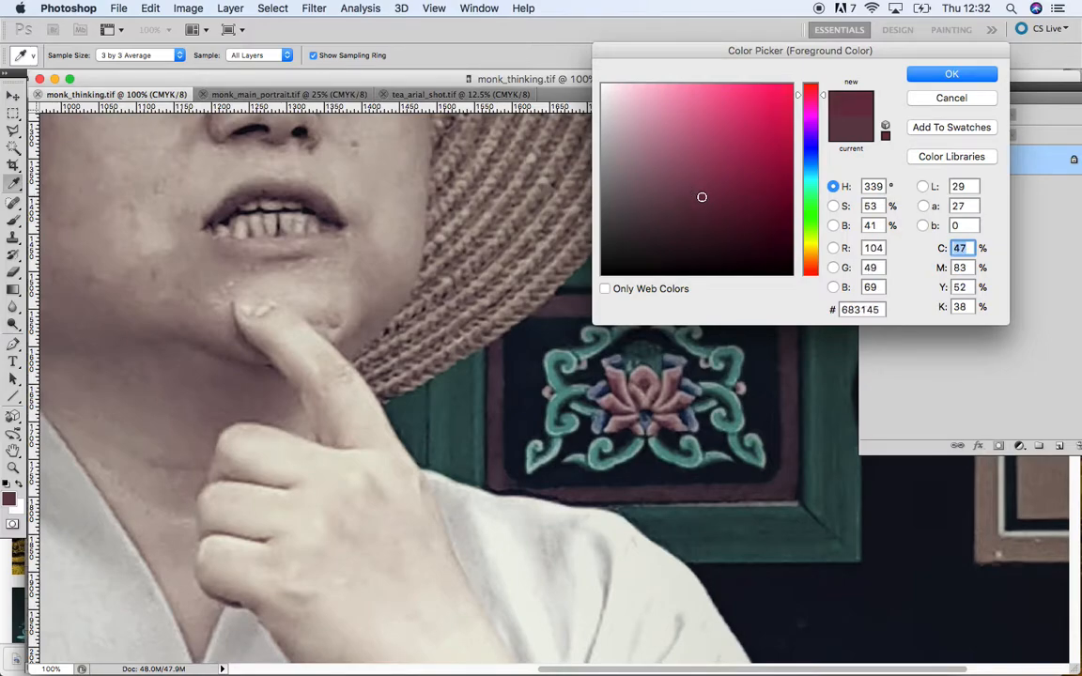
{"action": "left_click", "coordinate": [692, 177]}
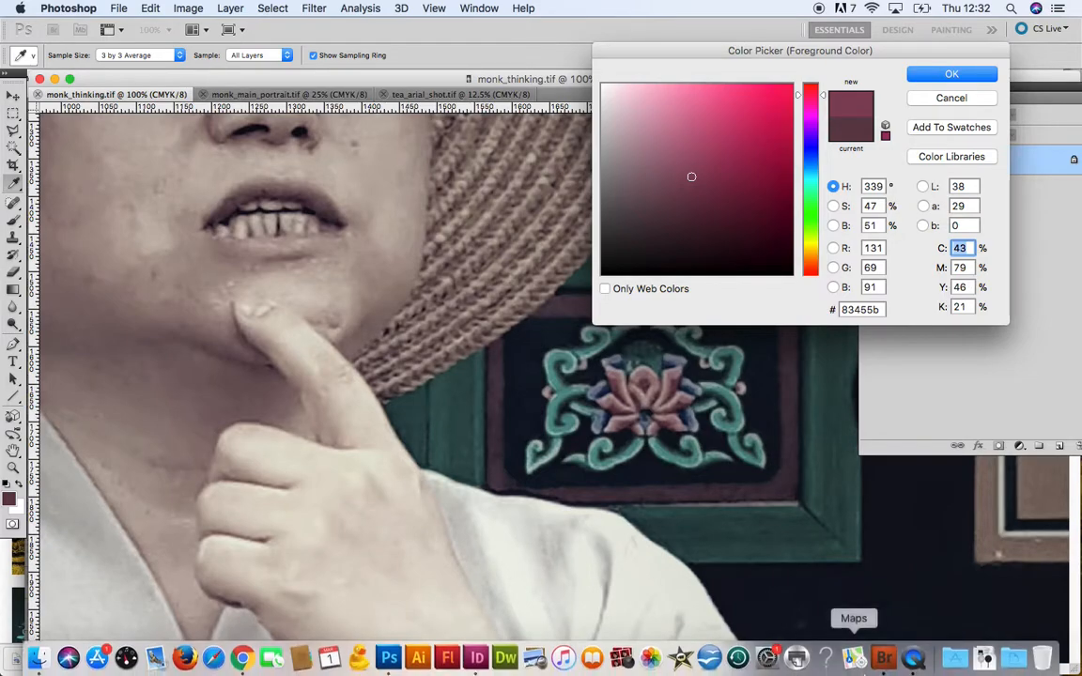
{"action": "mouse_move", "coordinate": [507, 675]}
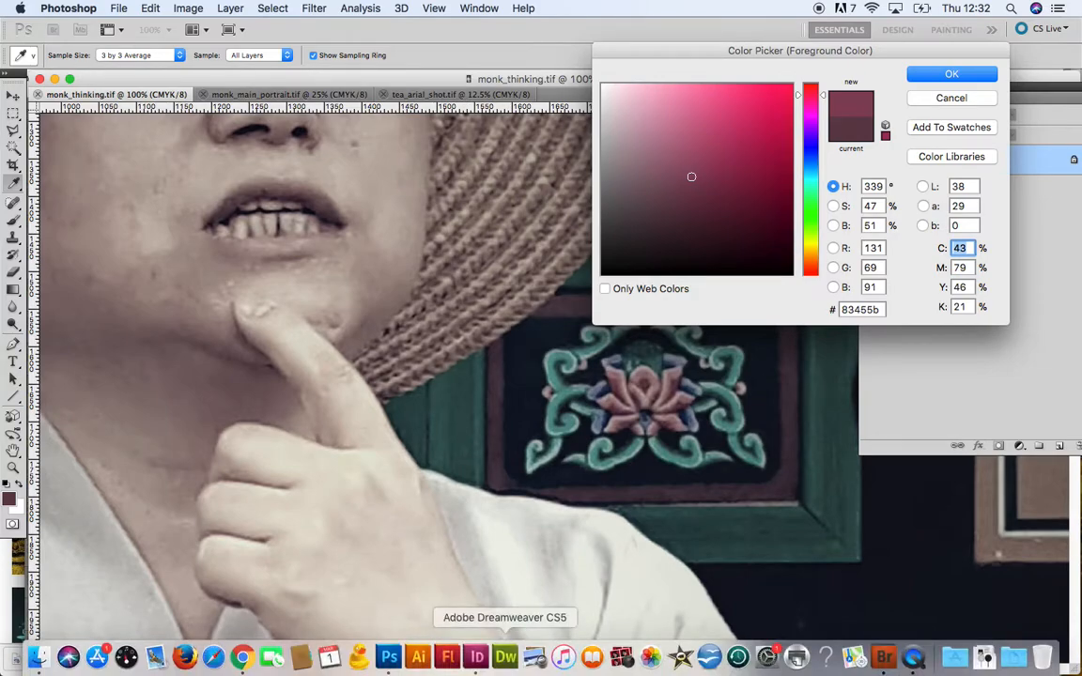
Switch to InDesign, select the "WHAT WE THINK" heading text, and set its fill's cyan to 43% and magenta to 79%
{"action": "left_click", "coordinate": [476, 662]}
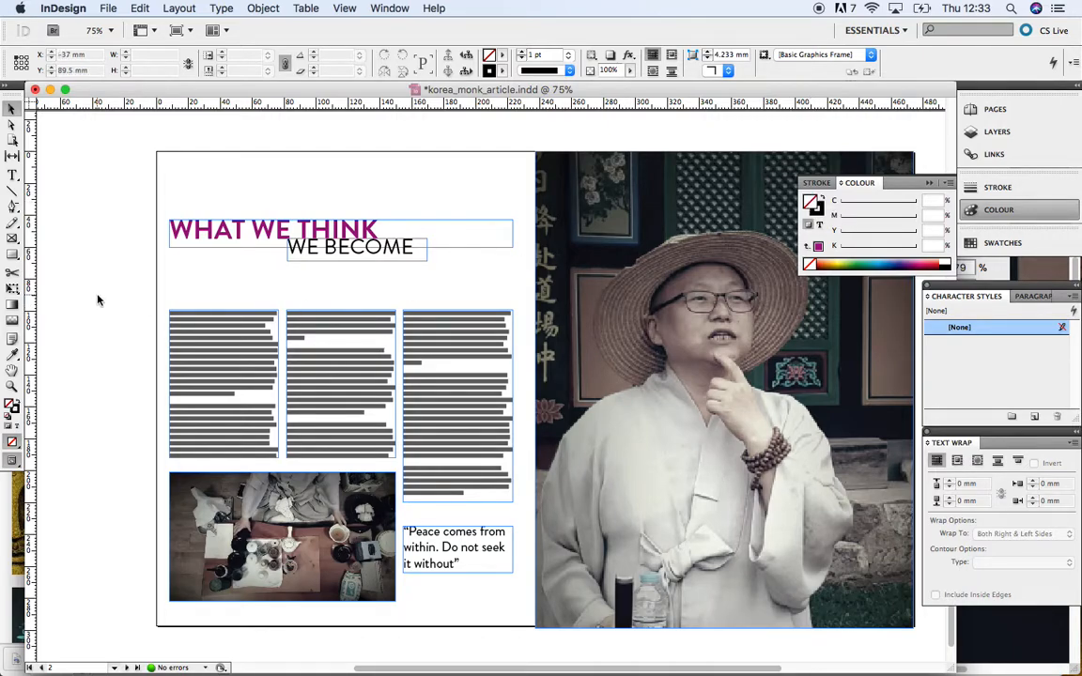
{"action": "left_click", "coordinate": [12, 175]}
{"action": "left_click_drag", "start_coordinate": [378, 231], "coordinate": [150, 230]}
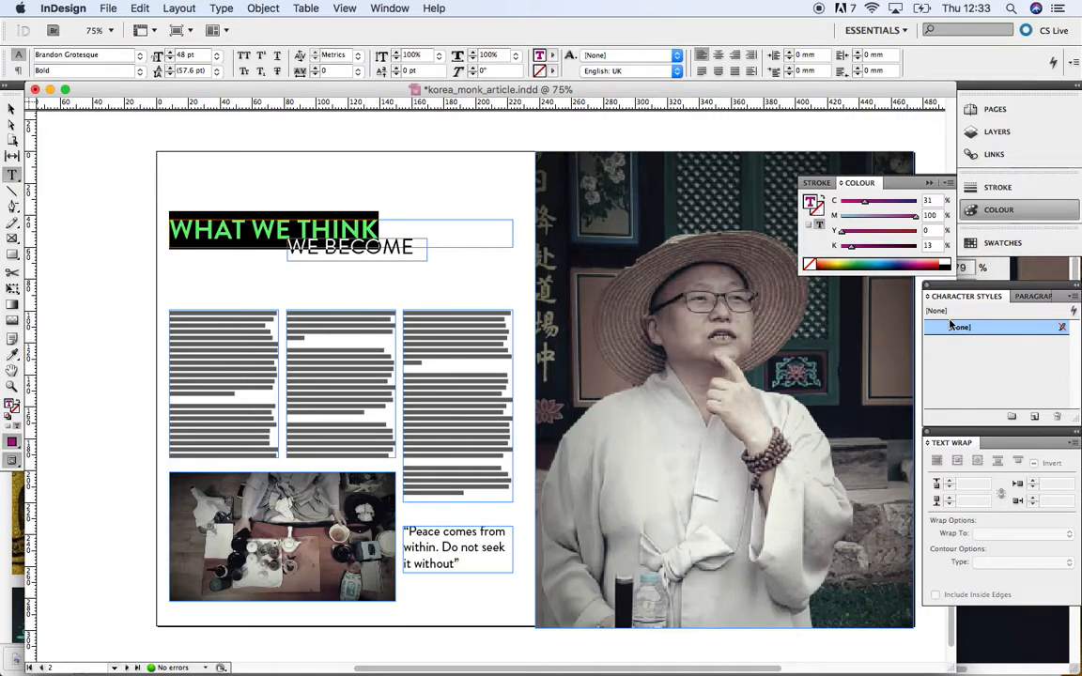
{"action": "left_click", "coordinate": [811, 202]}
{"action": "left_click_drag", "start_coordinate": [932, 200], "coordinate": [907, 200]}
{"action": "type", "text": "43"}
{"action": "left_click", "coordinate": [939, 216]}
{"action": "key", "text": "BackSpace"}
{"action": "key", "text": "BackSpace"}
{"action": "key", "text": "BackSpace"}
{"action": "type", "text": "79"}
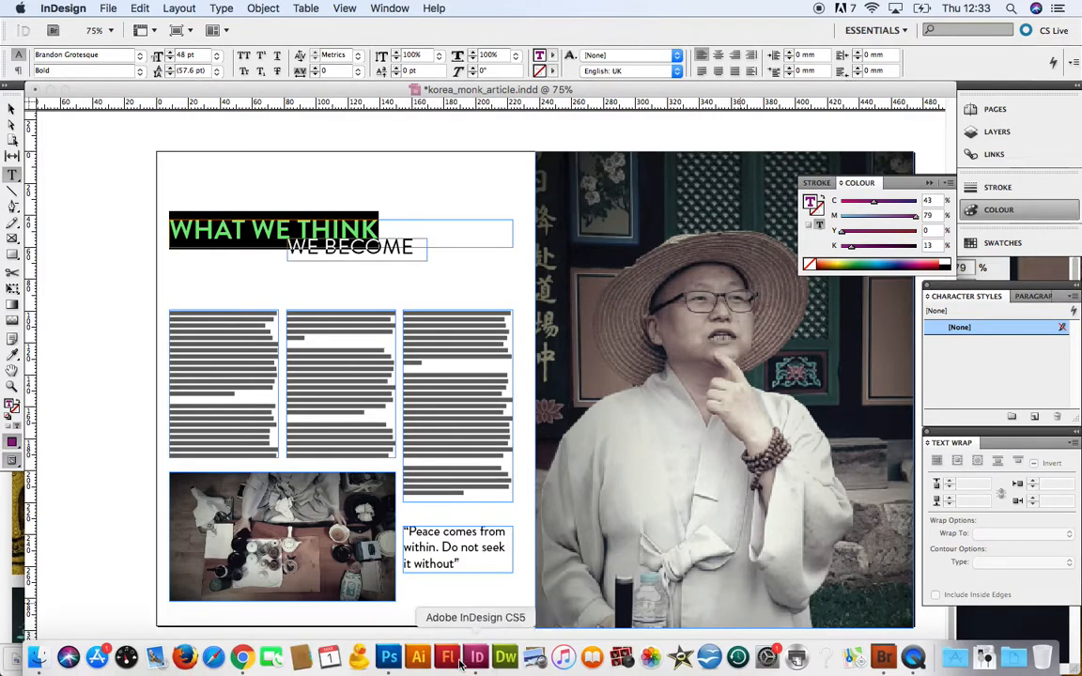
Check the maroon's values in Photoshop, return to InDesign, set the heading fill's yellow to 46% and black to 21%, and deselect it
{"action": "left_click", "coordinate": [385, 657]}
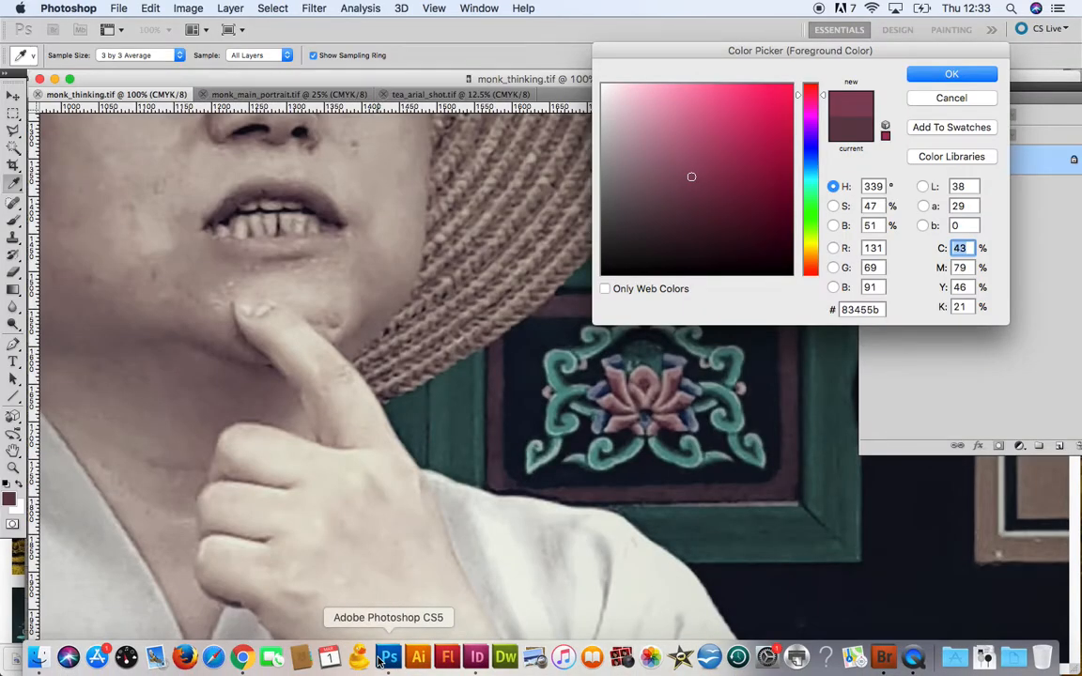
{"action": "left_click", "coordinate": [476, 658]}
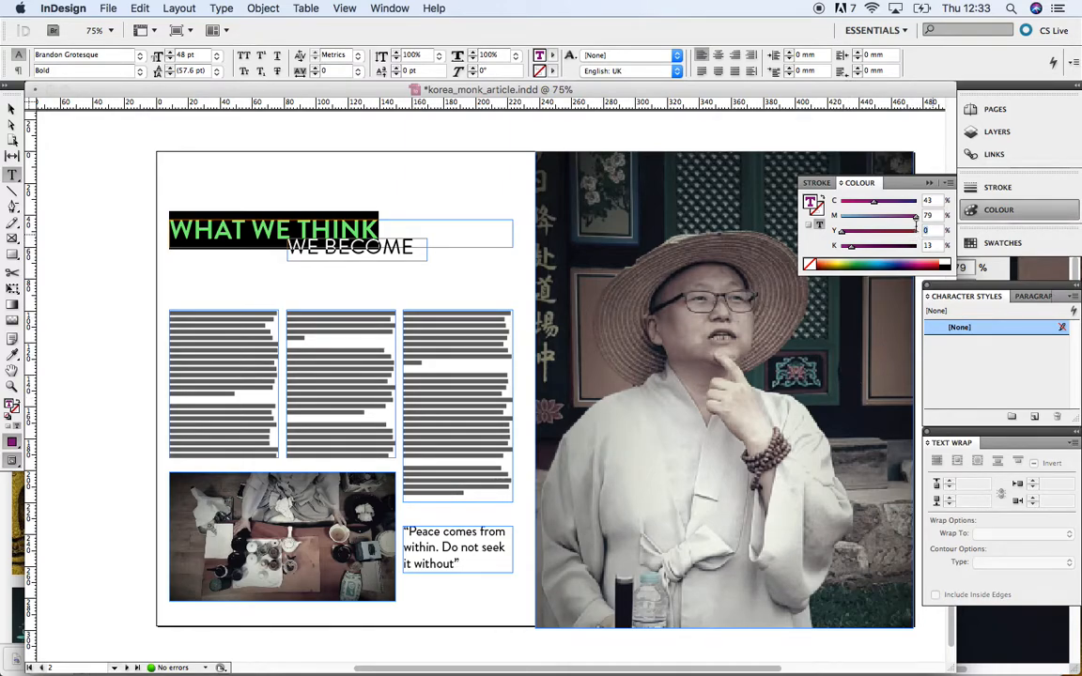
{"action": "key", "text": "Tab"}
{"action": "type", "text": "46"}
{"action": "key", "text": "Tab"}
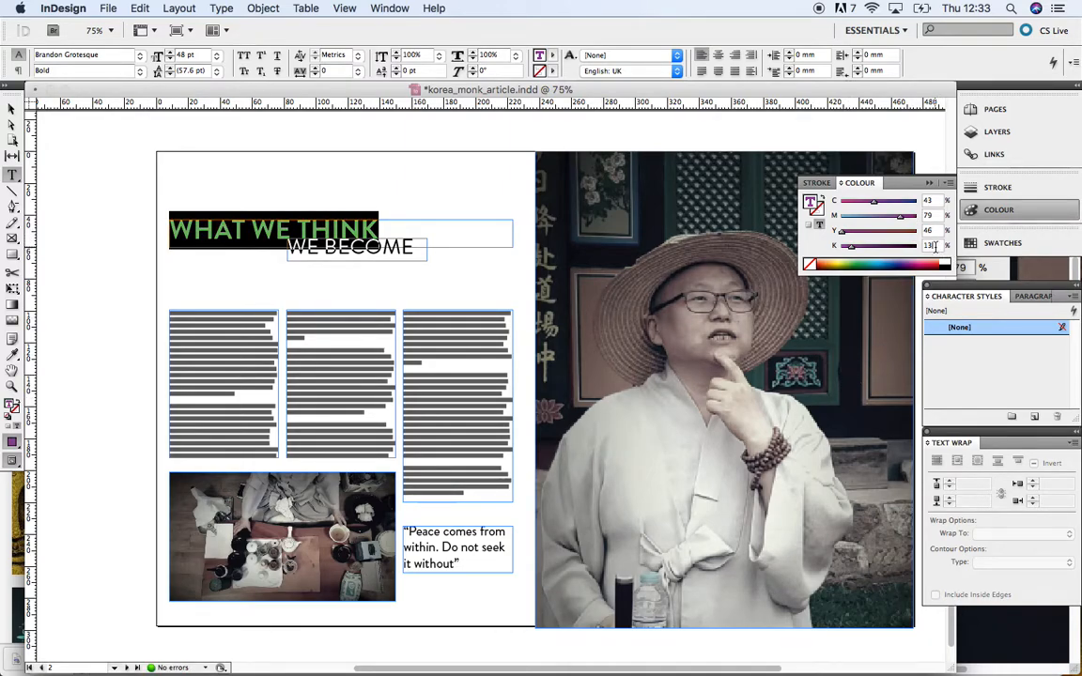
{"action": "type", "text": "21"}
{"action": "key", "text": "Return"}
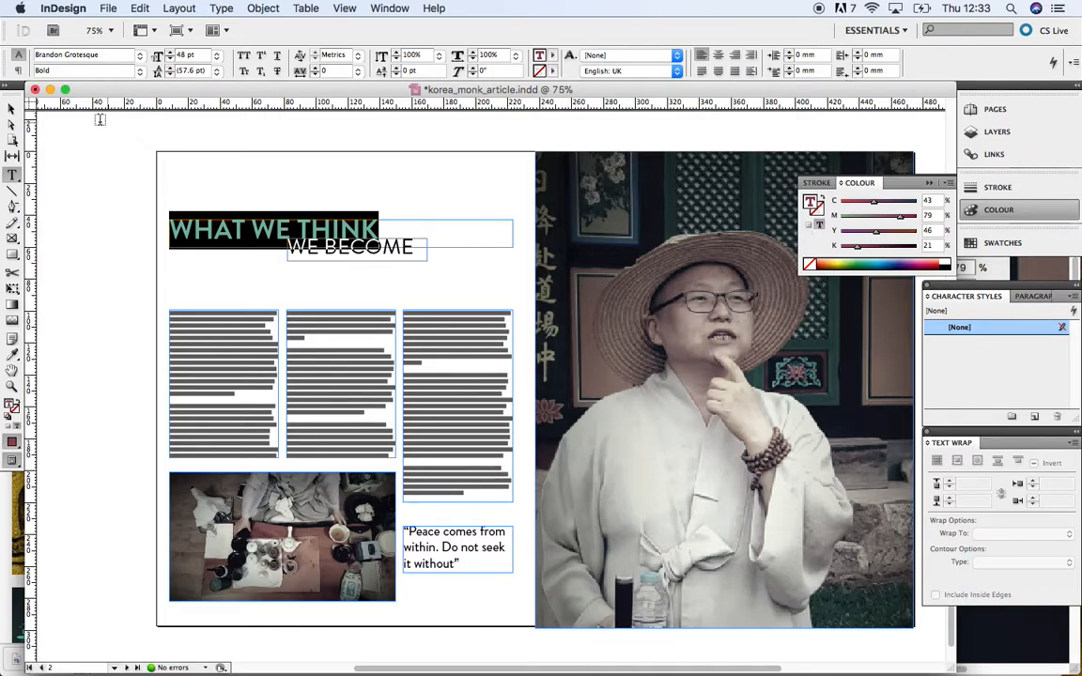
{"action": "left_click", "coordinate": [11, 109]}
{"action": "left_click", "coordinate": [75, 169]}
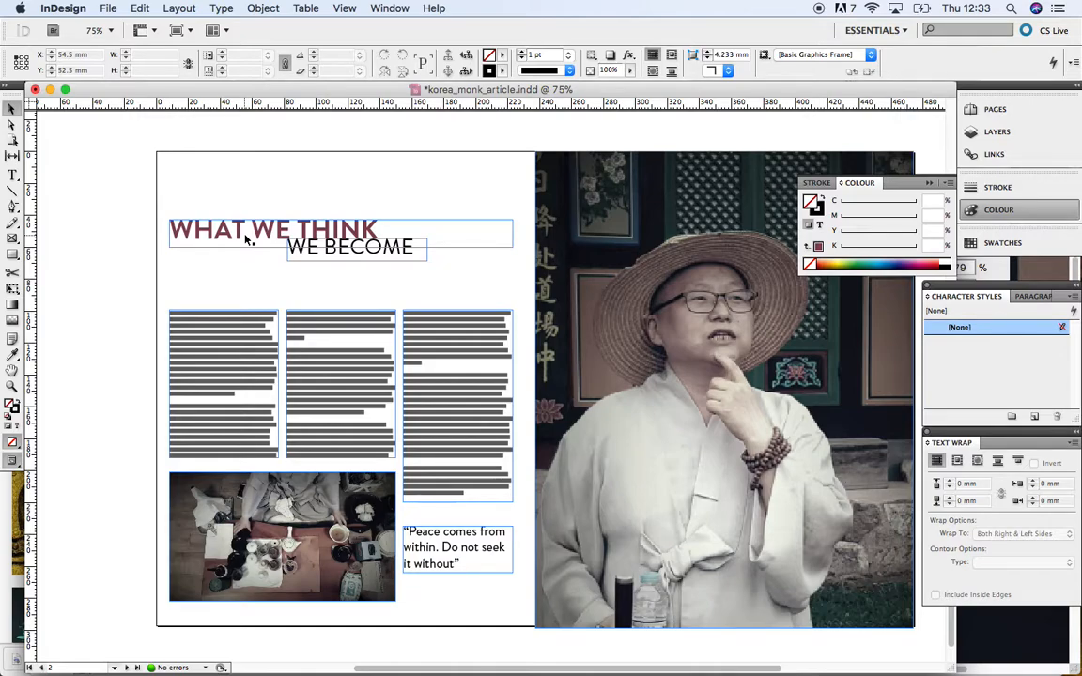
Switch to Photoshop and sample a teal green, C=71 M=32 Y=49 K=7, from the scrollwork around the painted lotus in monk_thinking.tif
{"action": "left_click", "coordinate": [390, 666]}
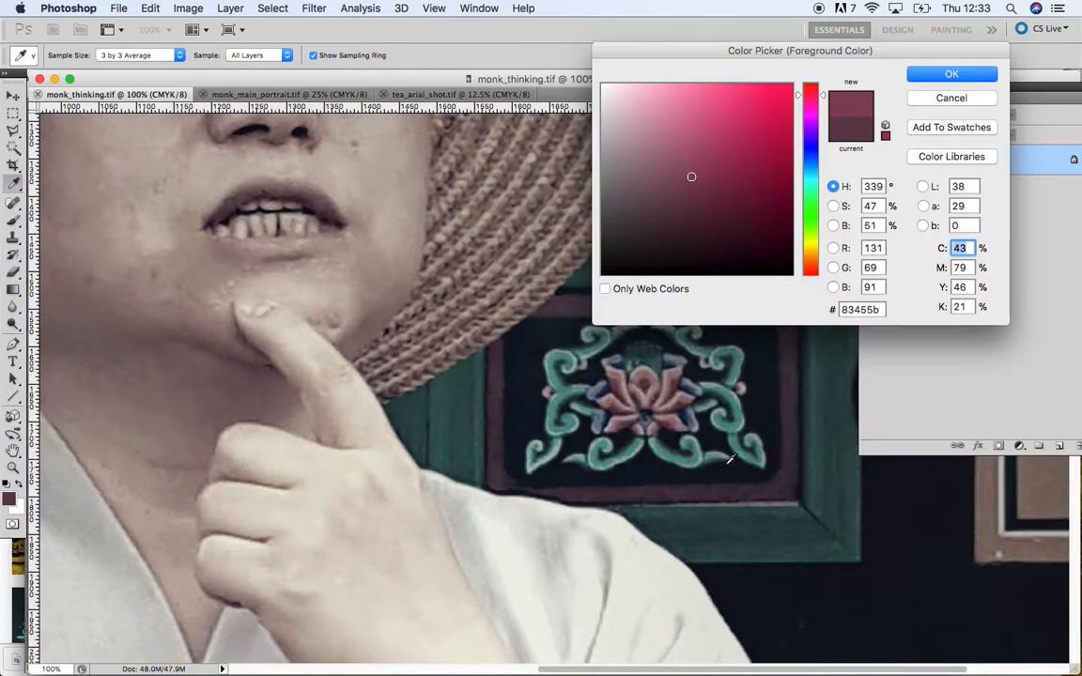
{"action": "left_click", "coordinate": [726, 428]}
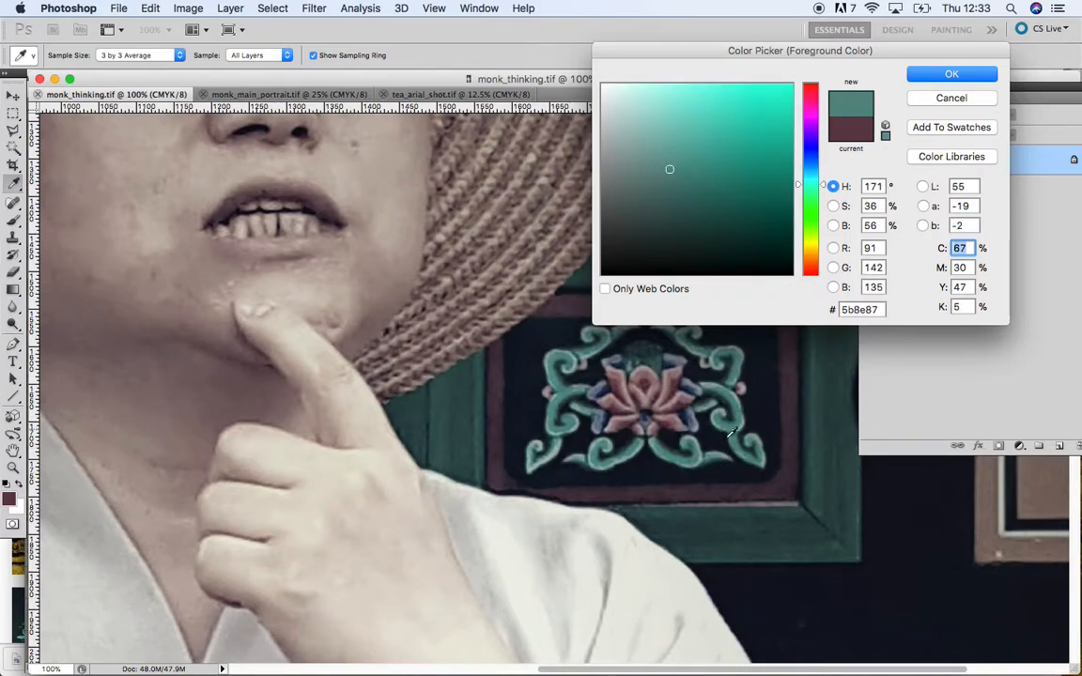
{"action": "left_click", "coordinate": [746, 520]}
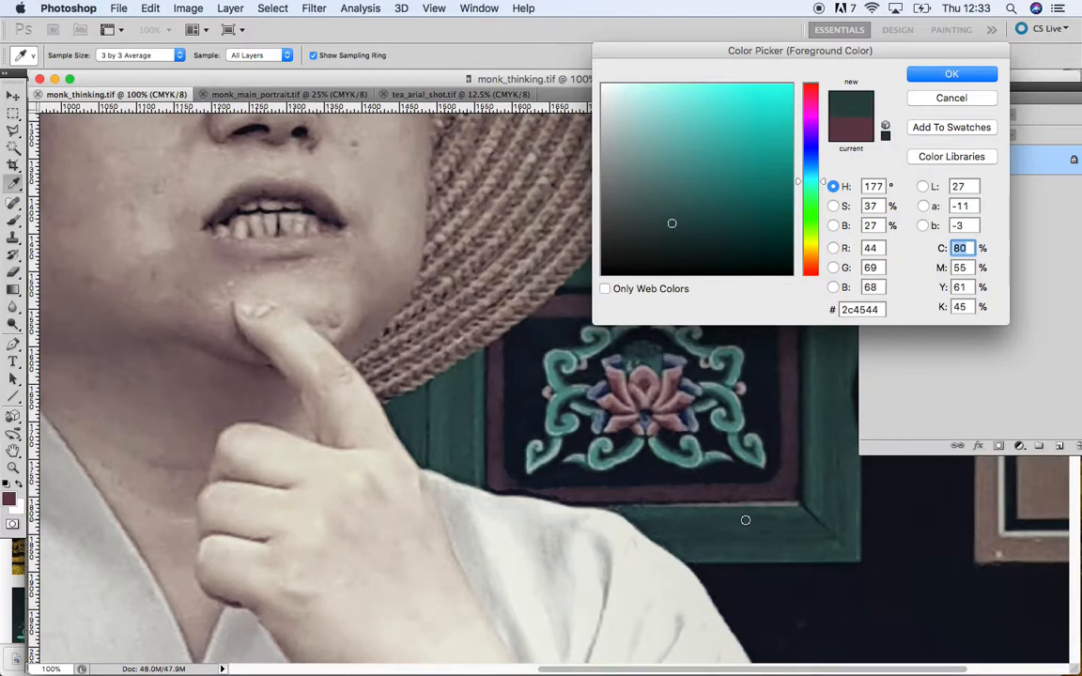
{"action": "left_click", "coordinate": [694, 460]}
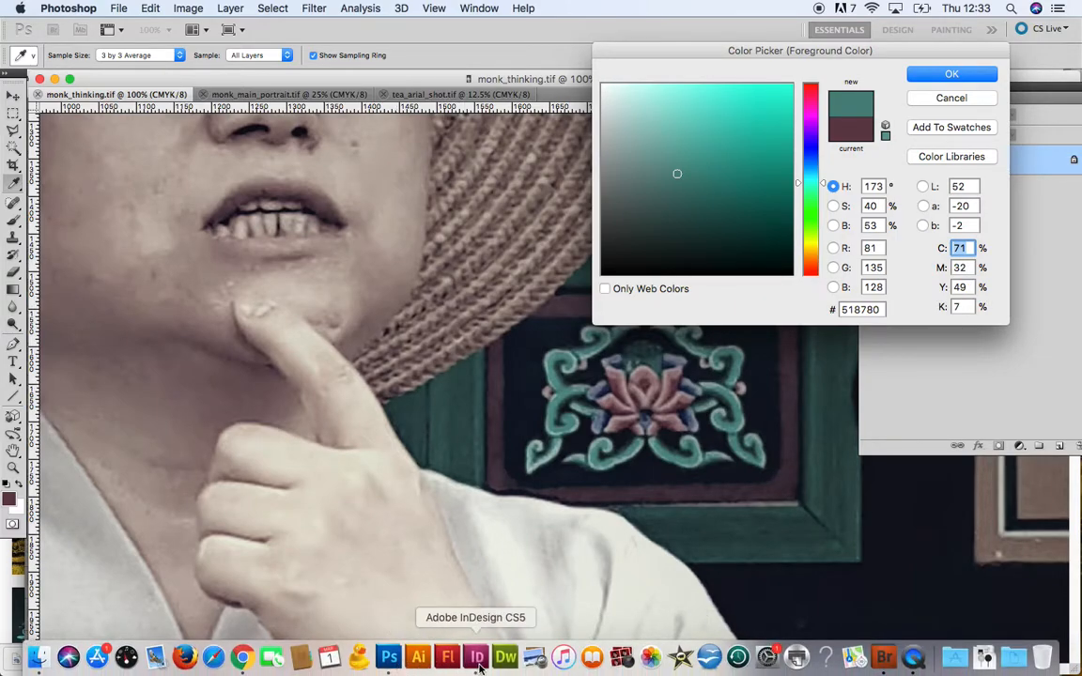
Switch to InDesign, select the "WE BECOME" text, and display its fill colour as CMYK values
{"action": "left_click", "coordinate": [477, 657]}
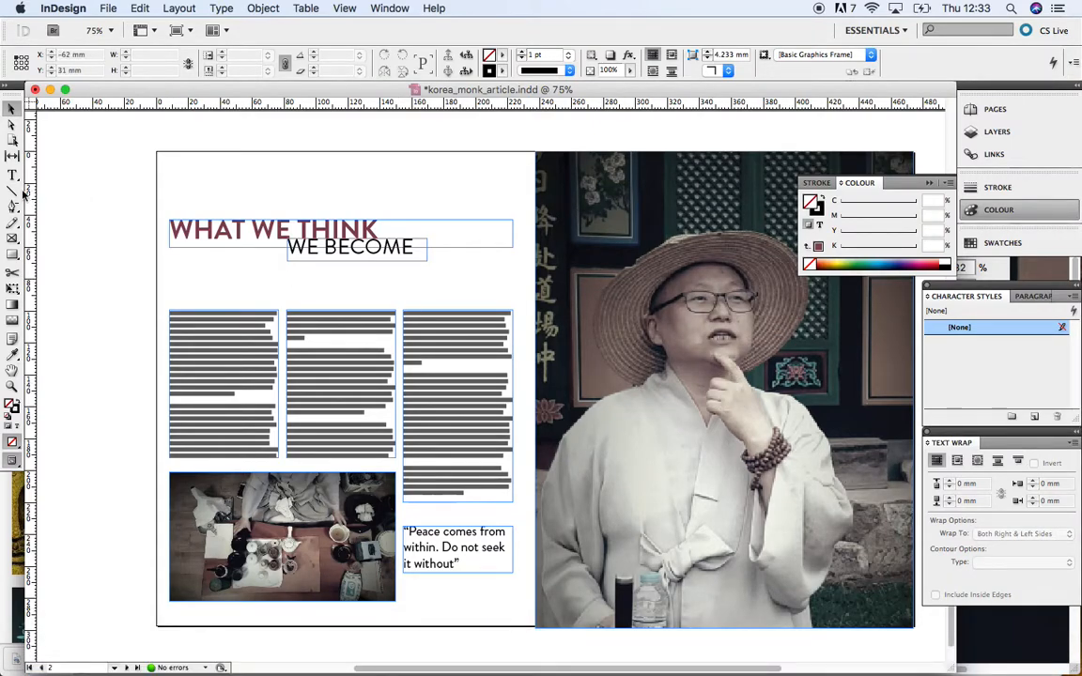
{"action": "left_click", "coordinate": [13, 176]}
{"action": "triple_click", "coordinate": [320, 247]}
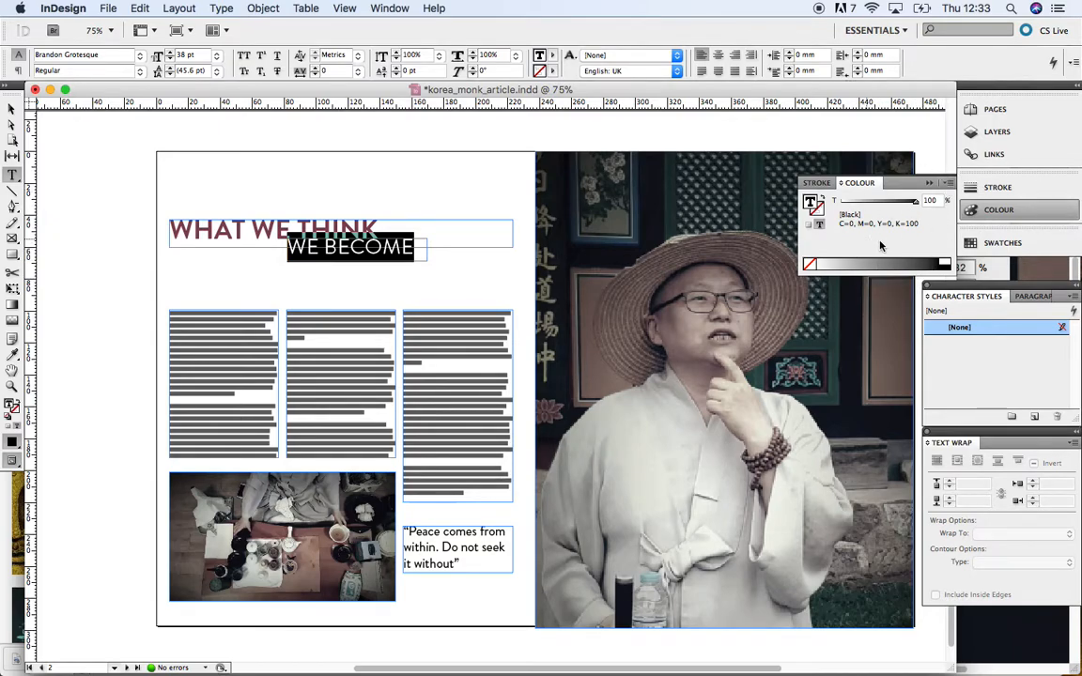
{"action": "left_click", "coordinate": [952, 188]}
{"action": "left_click", "coordinate": [977, 224]}
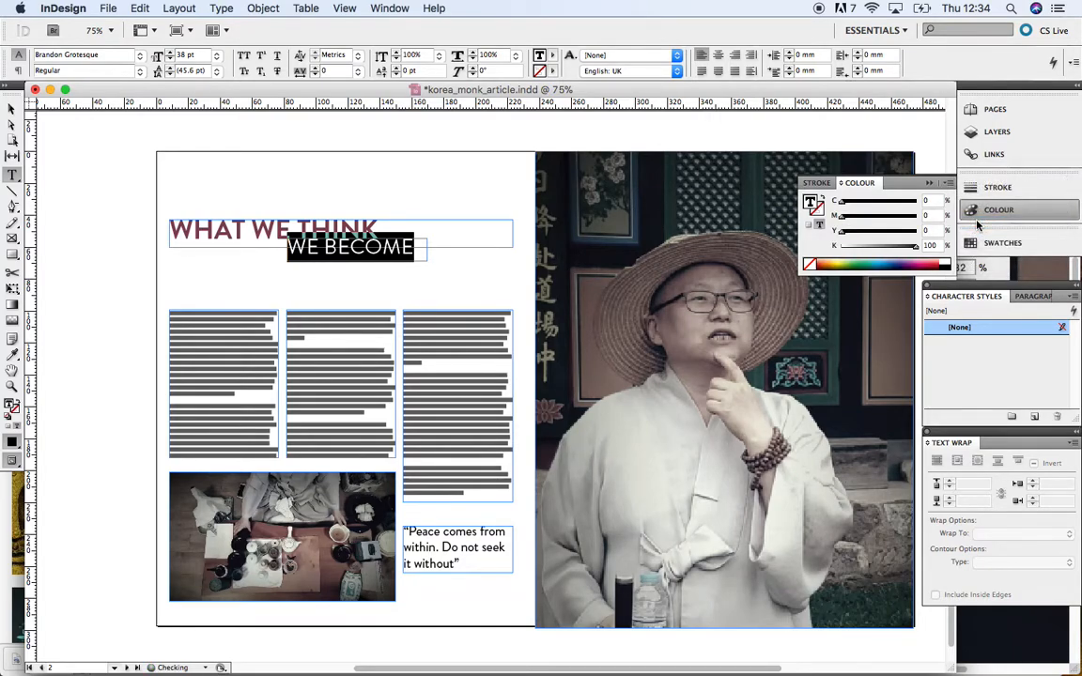
Check the green's values in Photoshop, return to InDesign, recolour "WE BECOME" to C=71 M=32 Y=49 K=7, and deselect it
{"action": "left_click", "coordinate": [389, 657]}
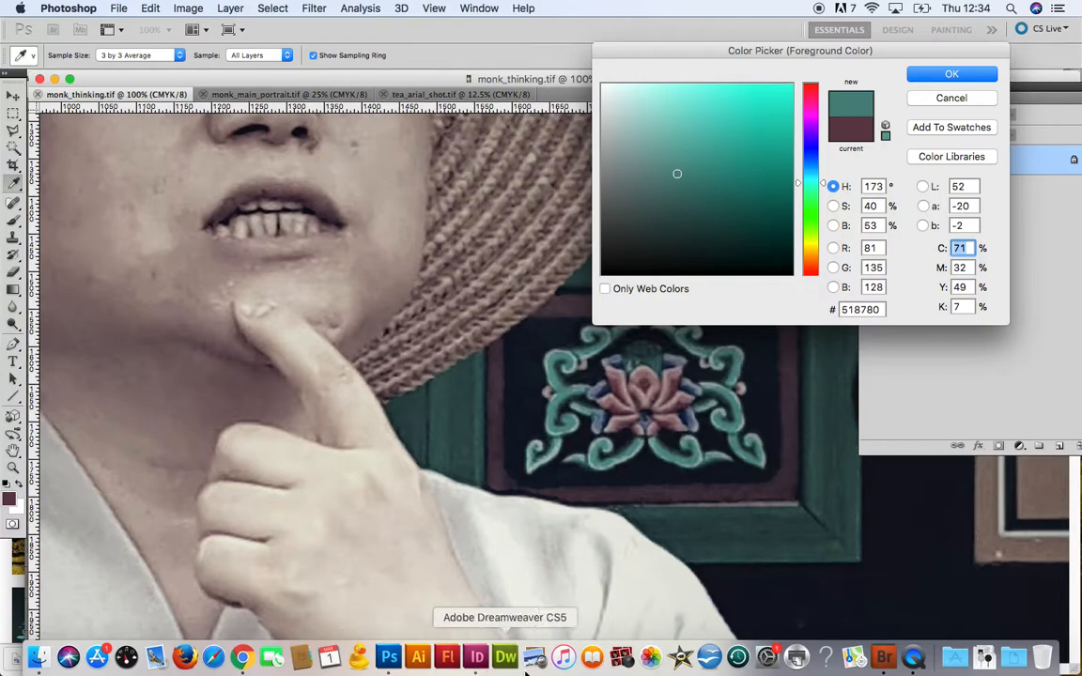
{"action": "left_click", "coordinate": [479, 661]}
{"action": "left_click", "coordinate": [933, 199]}
{"action": "key", "text": "Tab"}
{"action": "type", "text": "32"}
{"action": "key", "text": "Tab"}
{"action": "type", "text": "49"}
{"action": "key", "text": "Tab"}
{"action": "type", "text": "7"}
{"action": "key", "text": "Return"}
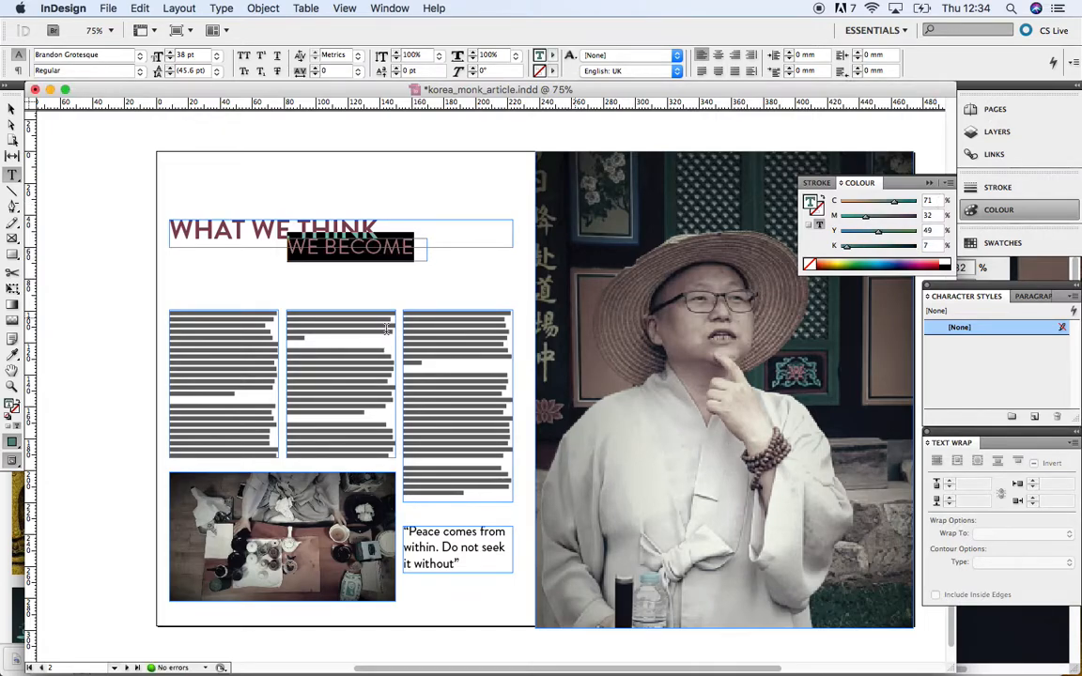
{"action": "left_click", "coordinate": [12, 108]}
{"action": "left_click", "coordinate": [92, 204]}
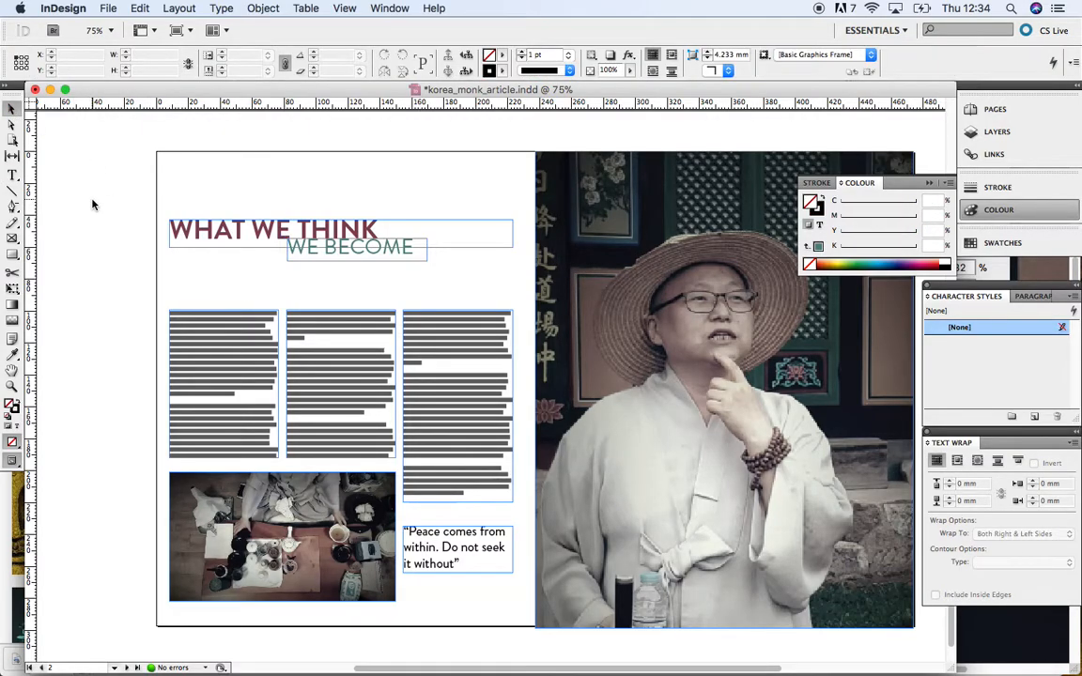
Inspect the two recoloured headings close up and against the whole spread
{"action": "key", "text": "super+equal"}
{"action": "key", "text": "super+equal"}
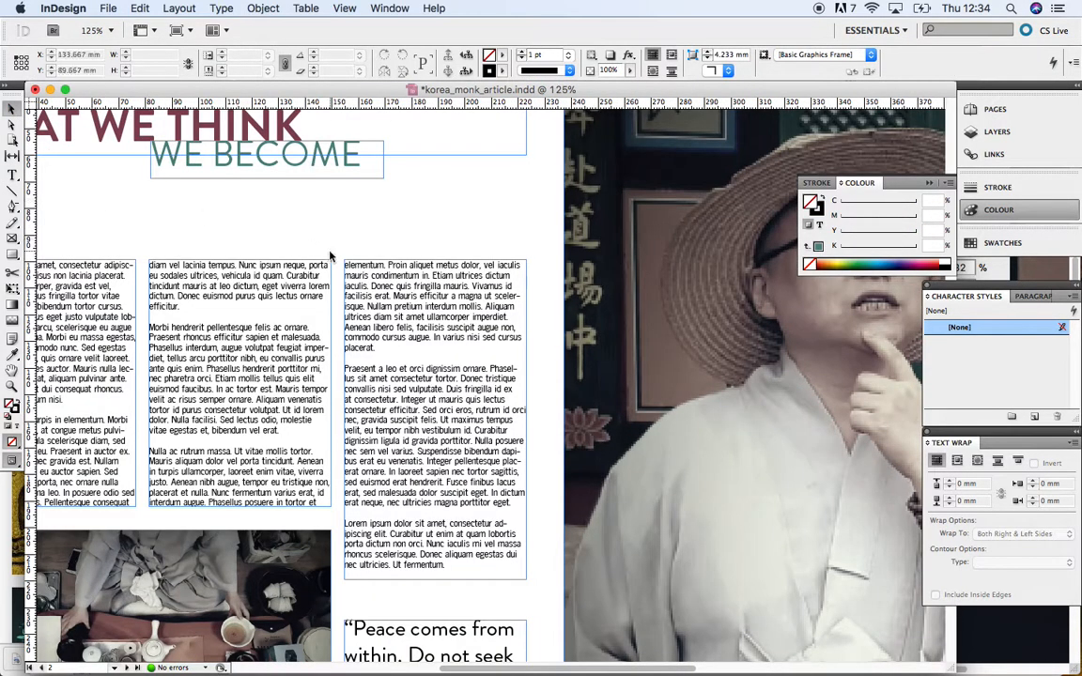
{"action": "scroll", "coordinate": [330, 256], "scroll_direction": "right", "scroll_amount": 3}
{"action": "key", "text": "super+minus"}
{"action": "key", "text": "super+minus"}
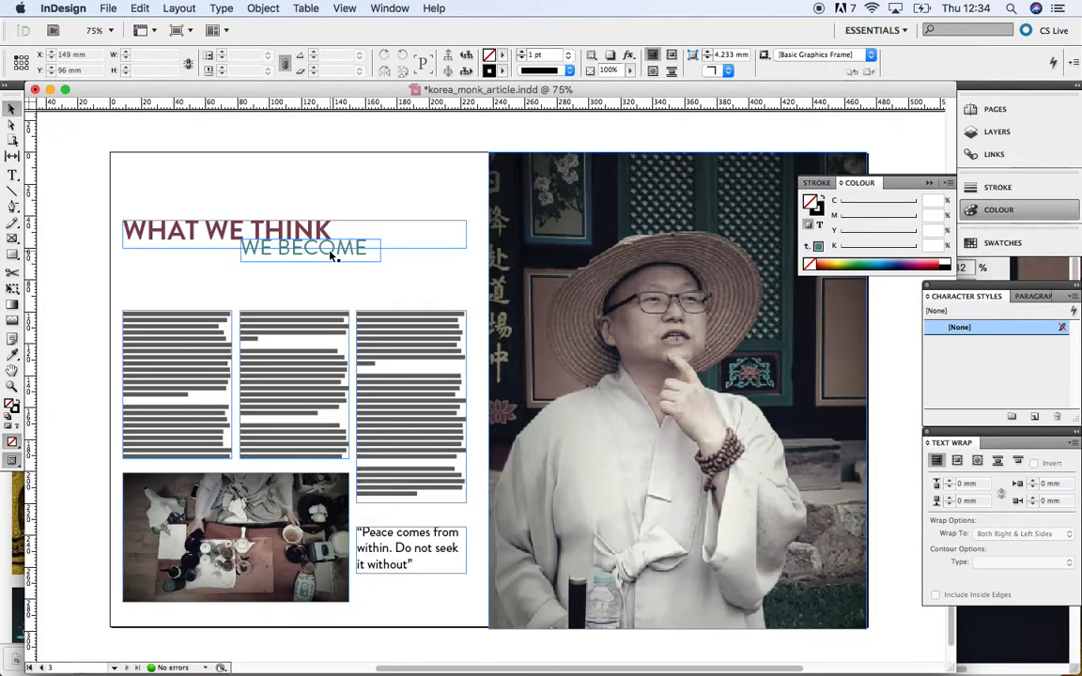
{"action": "left_click", "coordinate": [316, 234]}
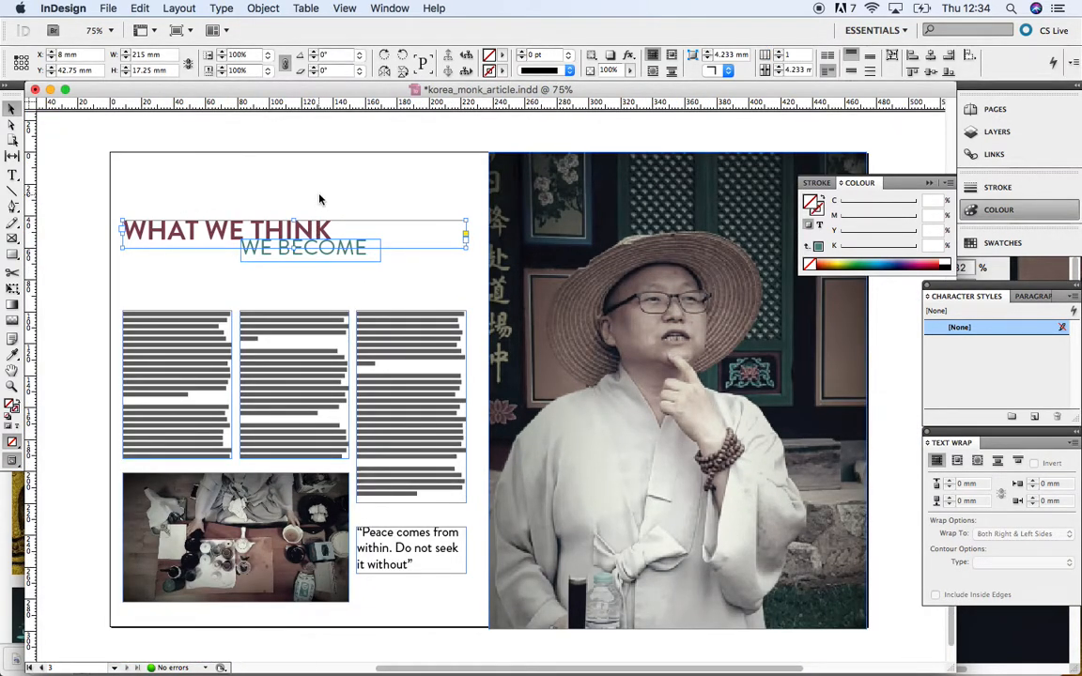
{"action": "left_click", "coordinate": [195, 148]}
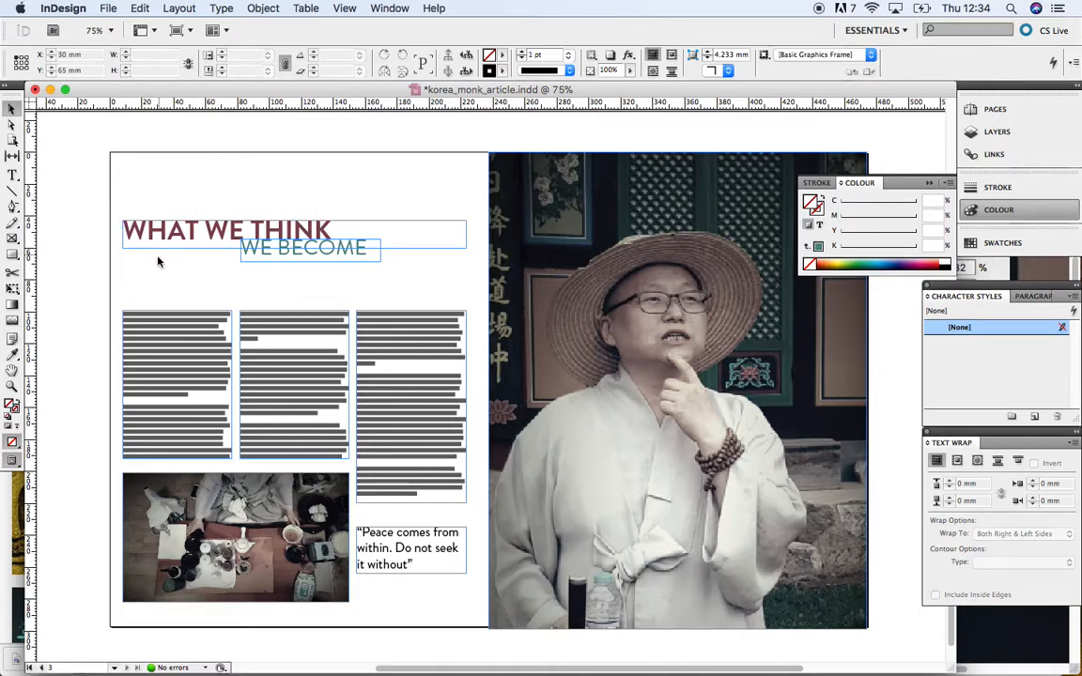
Select the "WHAT WE THINK" text frame, look through the list of colour swatches, and deselect the frame
{"action": "left_click", "coordinate": [162, 233]}
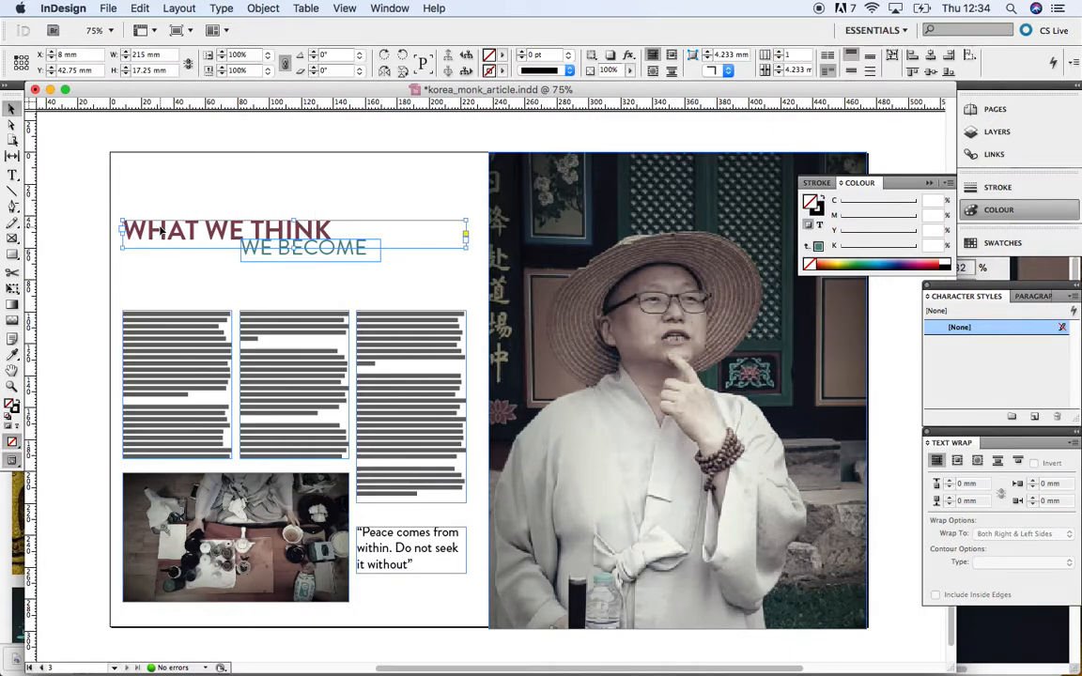
{"action": "left_click", "coordinate": [994, 245]}
{"action": "scroll", "coordinate": [883, 355], "scroll_direction": "down", "scroll_amount": 1}
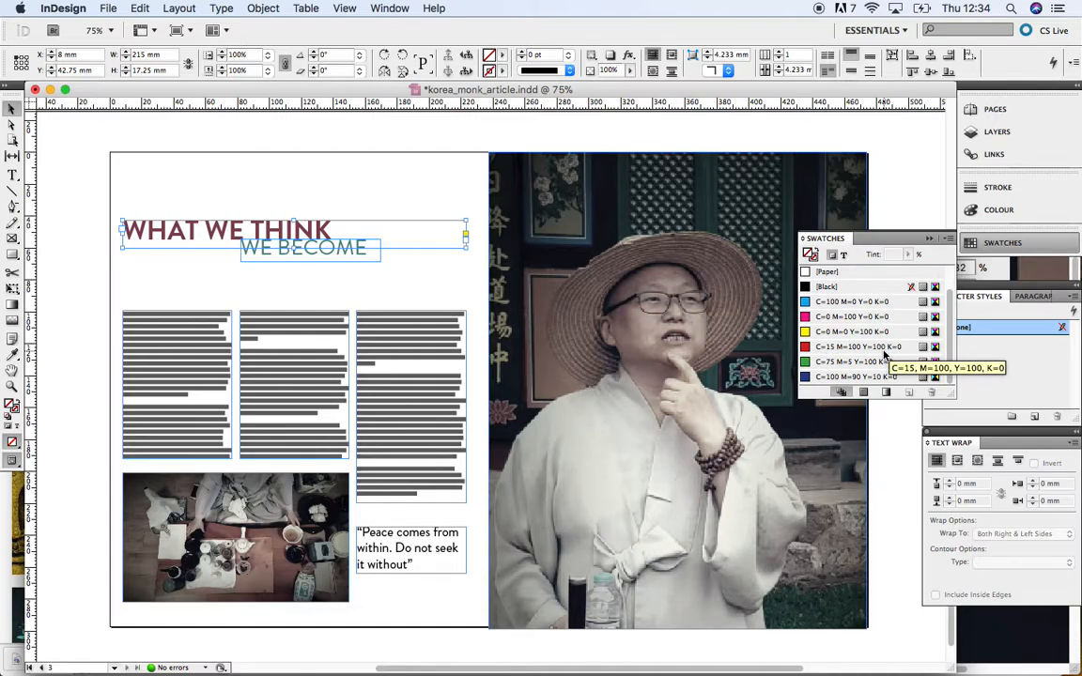
{"action": "scroll", "coordinate": [883, 355], "scroll_direction": "up", "scroll_amount": 1}
{"action": "left_click", "coordinate": [372, 203]}
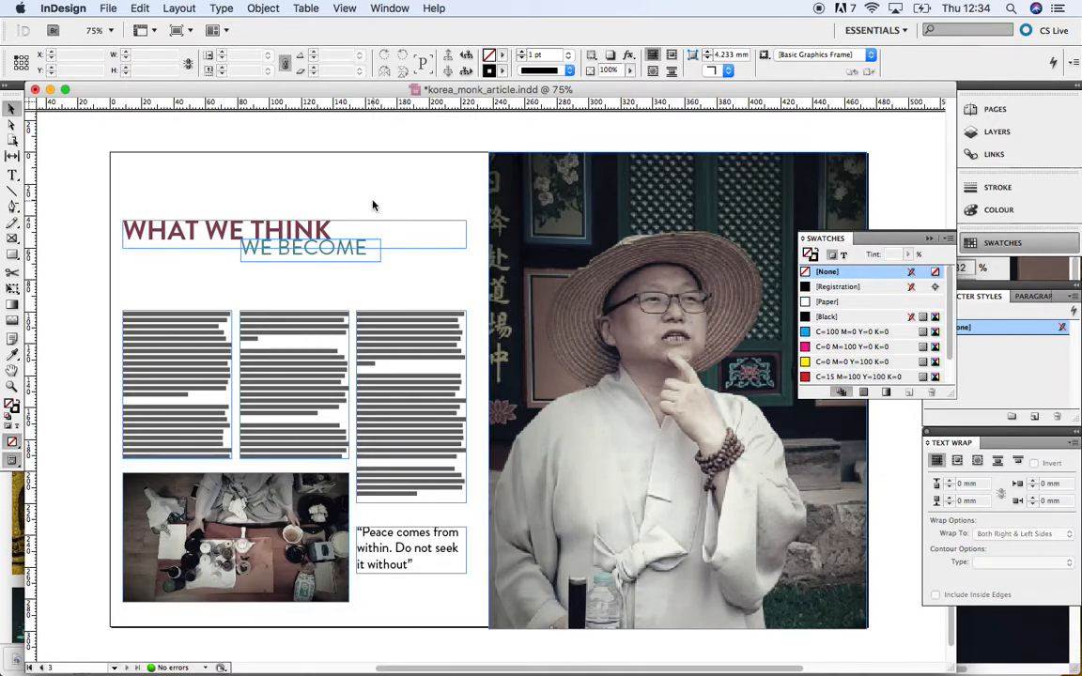
Select all the text of the "Peace comes from within" pull quote and display its fill colour as CMYK values
{"action": "left_click", "coordinate": [404, 561]}
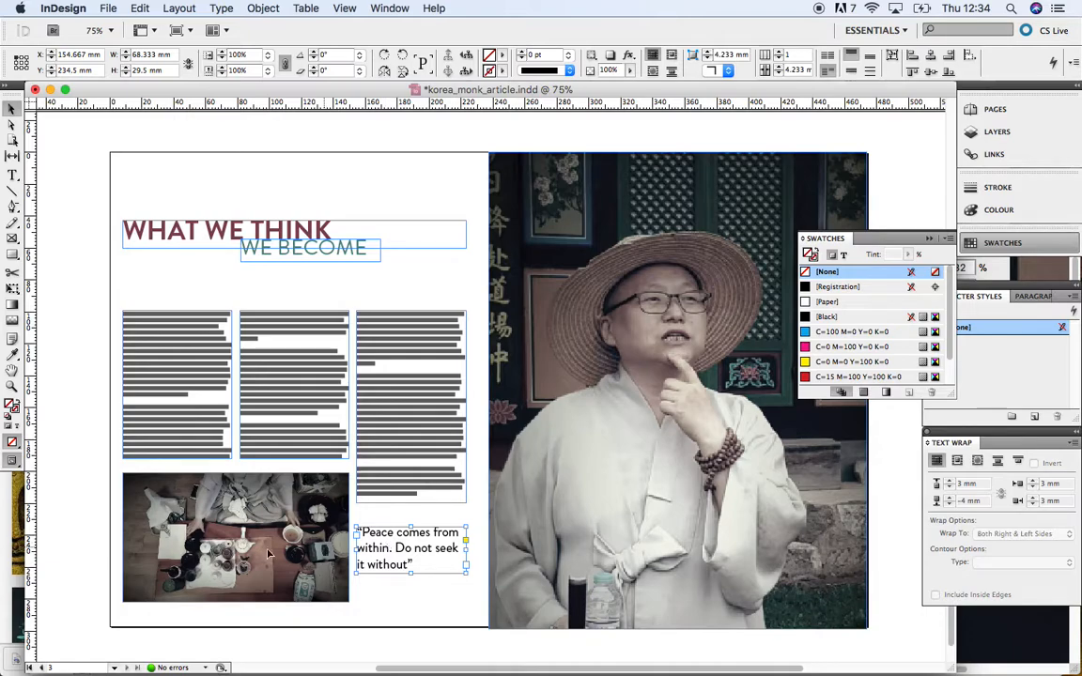
{"action": "left_click", "coordinate": [11, 175]}
{"action": "left_click", "coordinate": [415, 564]}
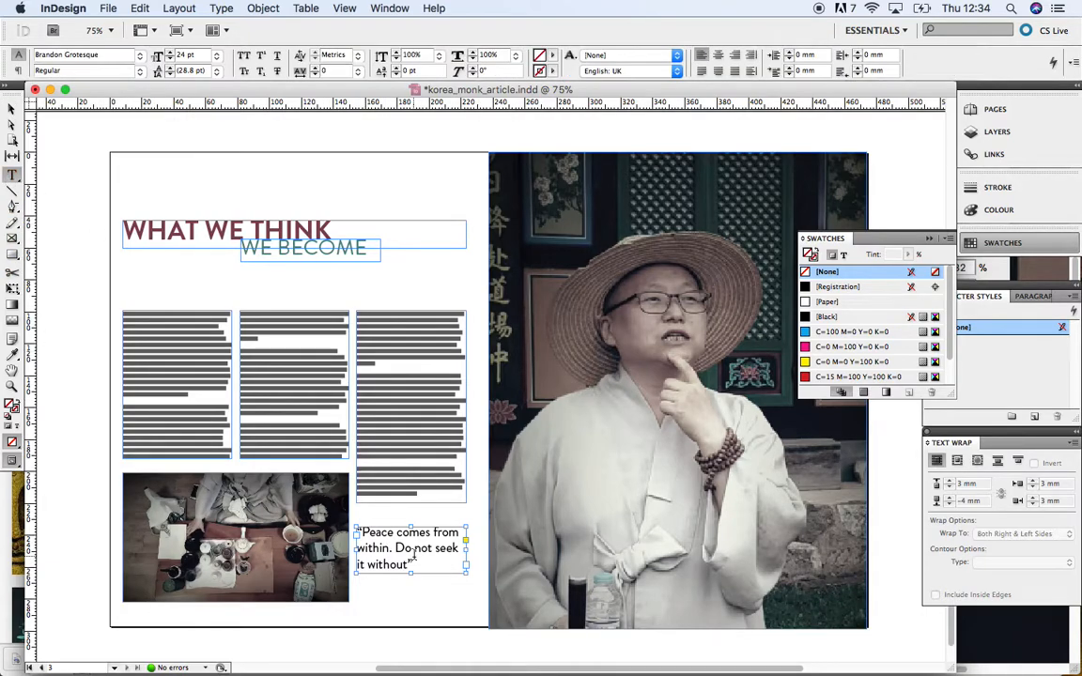
{"action": "left_click_drag", "start_coordinate": [414, 565], "coordinate": [358, 533]}
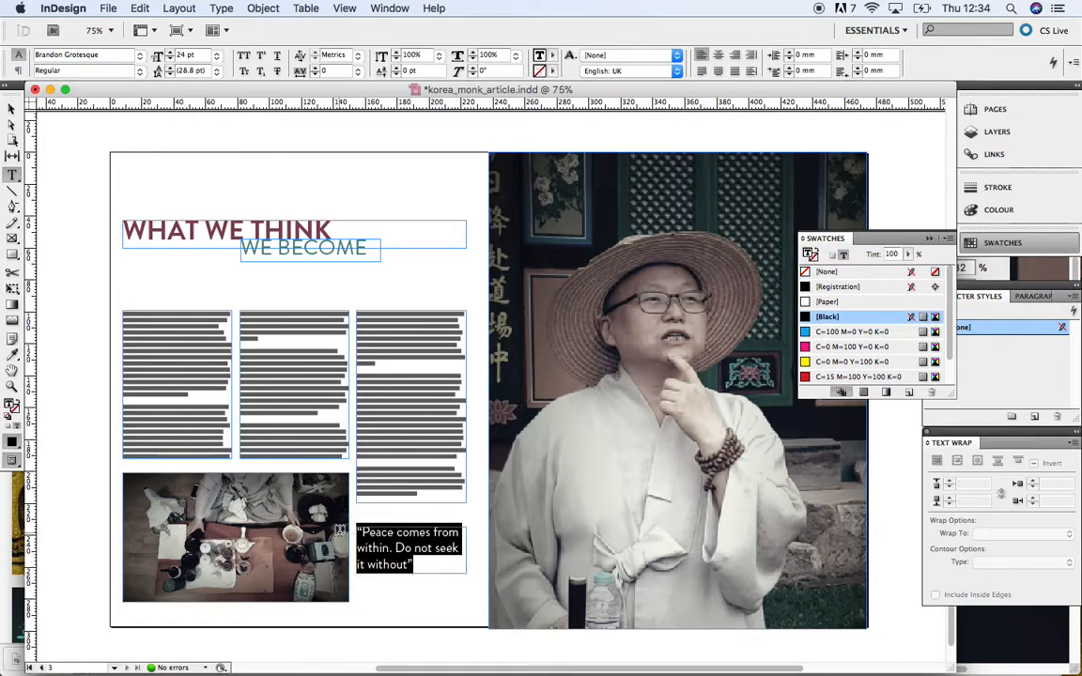
{"action": "left_click", "coordinate": [949, 239]}
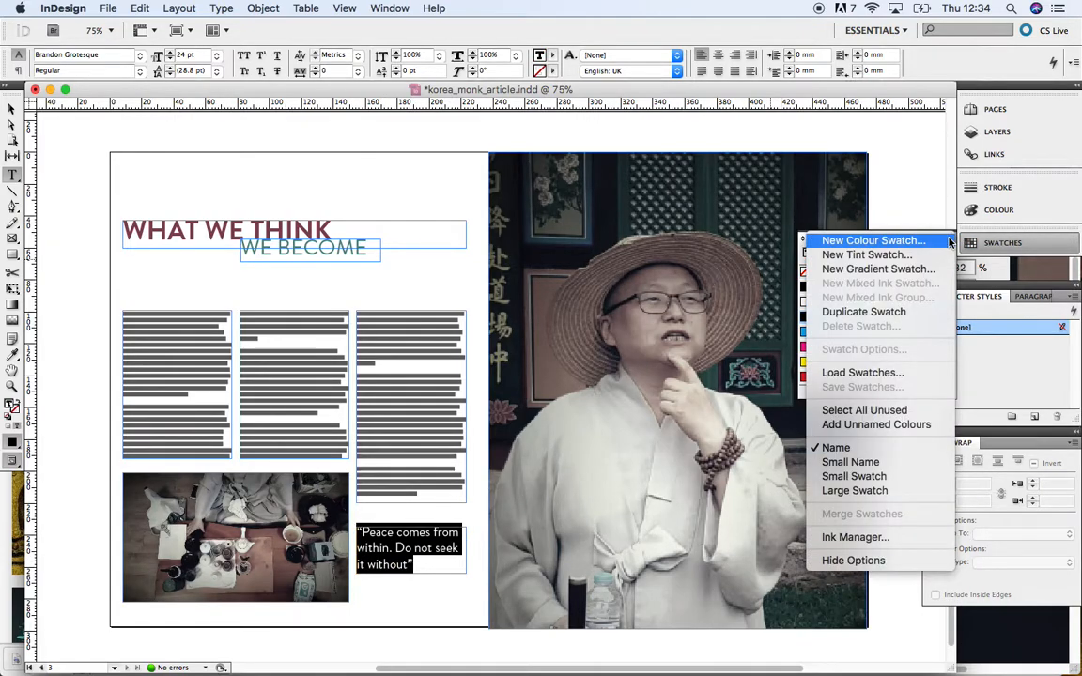
{"action": "left_click", "coordinate": [984, 211]}
{"action": "left_click", "coordinate": [986, 212]}
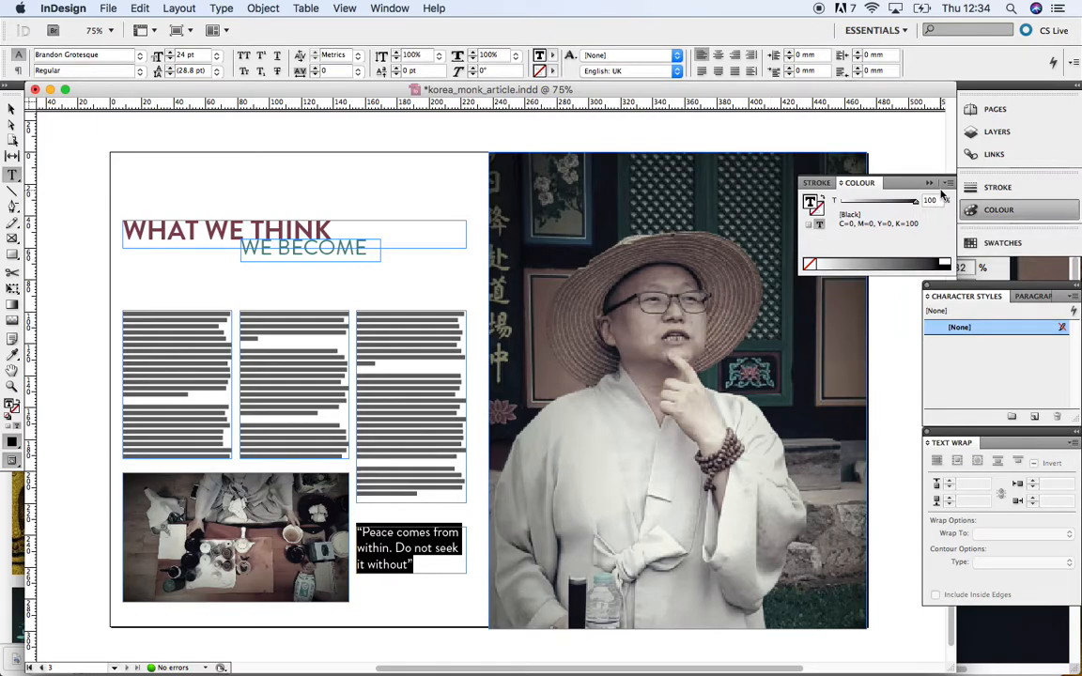
{"action": "left_click", "coordinate": [948, 183]}
{"action": "left_click", "coordinate": [974, 220]}
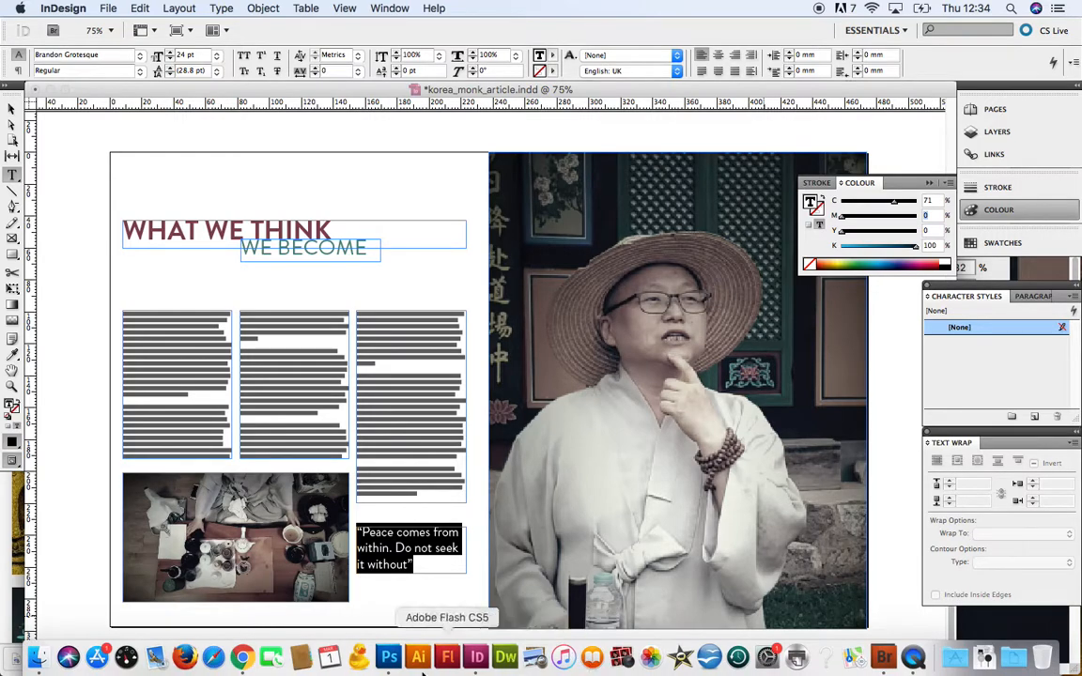
Check the green's values in Photoshop, return to InDesign, and recolour the pull quote text to C=71 M=32 Y=49 K=7
{"action": "left_click", "coordinate": [389, 658]}
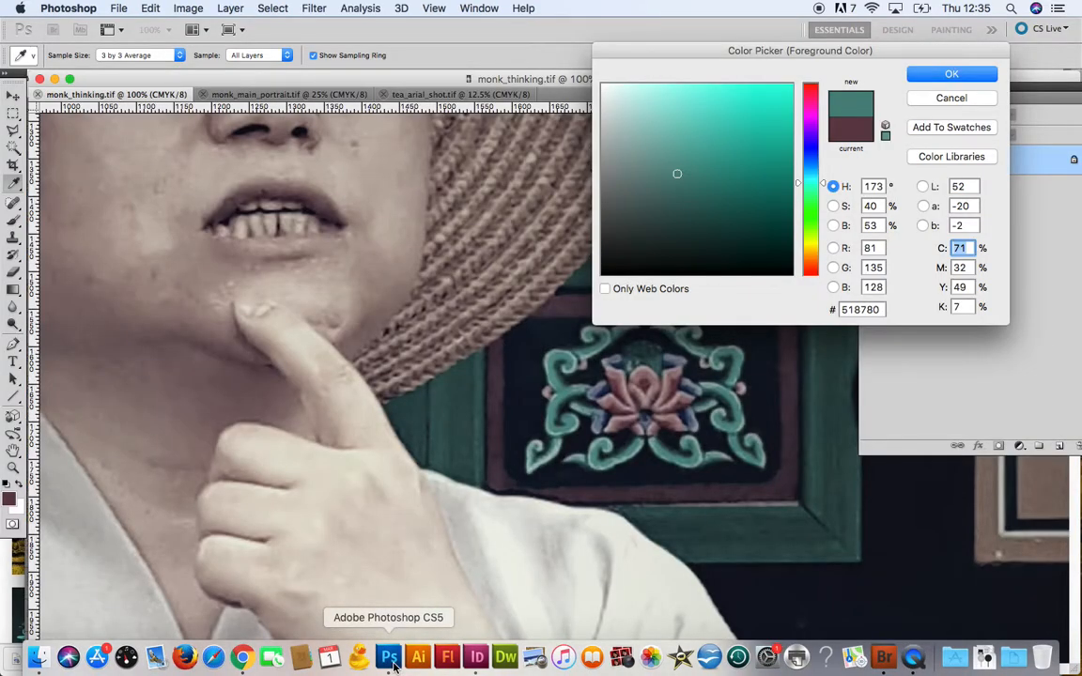
{"action": "left_click", "coordinate": [476, 658]}
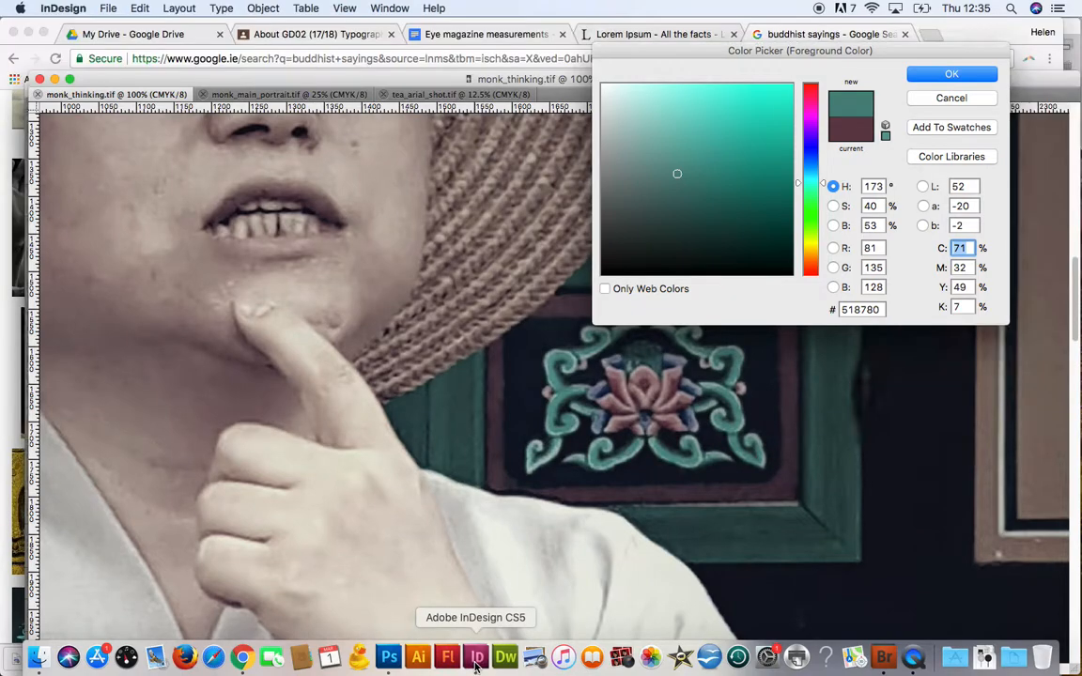
{"action": "type", "text": "32"}
{"action": "key", "text": "Tab"}
{"action": "type", "text": "4"}
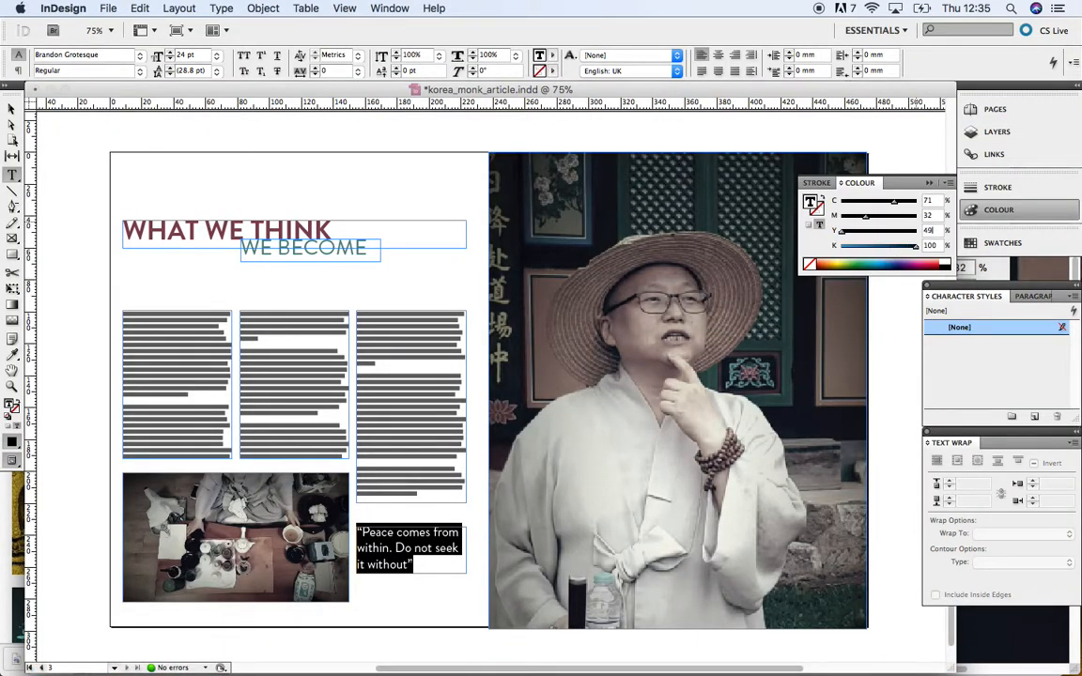
{"action": "type", "text": "9"}
{"action": "key", "text": "Tab"}
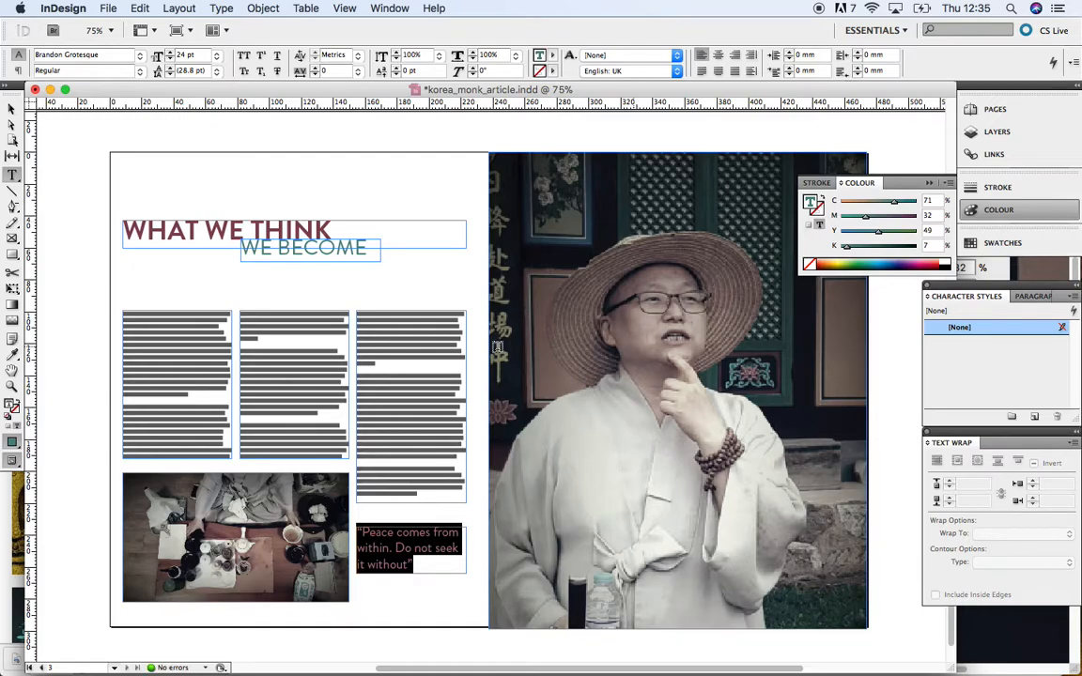
Deselect the pull quote, show the spread in Preview mode without frame edges, and save the document
{"action": "left_click", "coordinate": [11, 109]}
{"action": "left_click", "coordinate": [49, 166]}
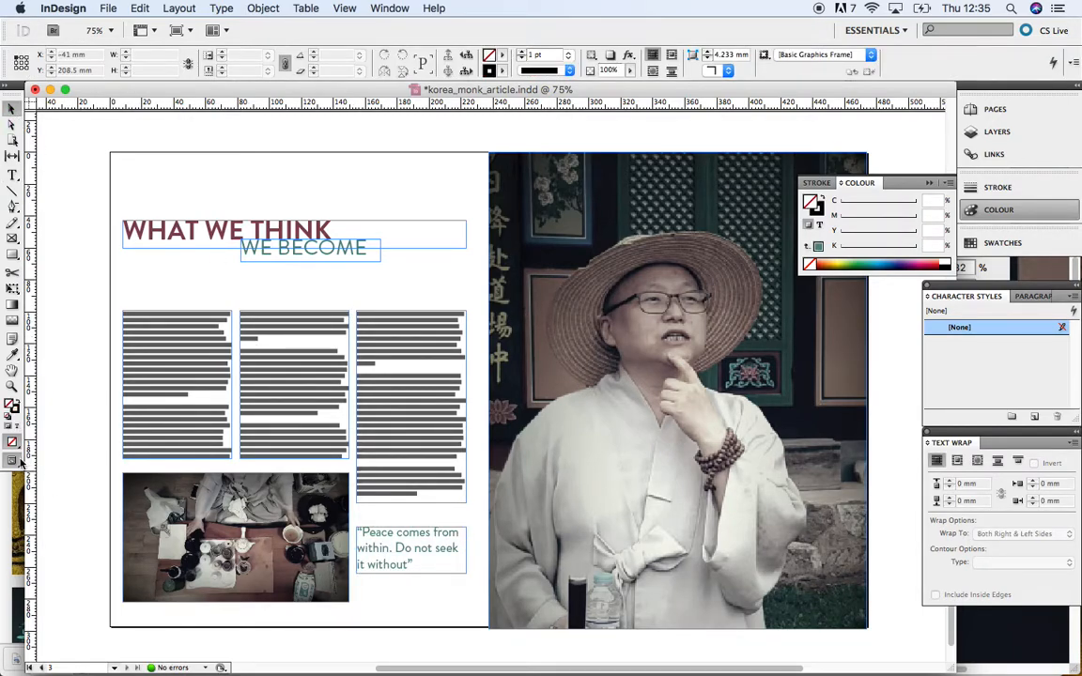
{"action": "left_click_drag", "start_coordinate": [12, 461], "coordinate": [31, 476]}
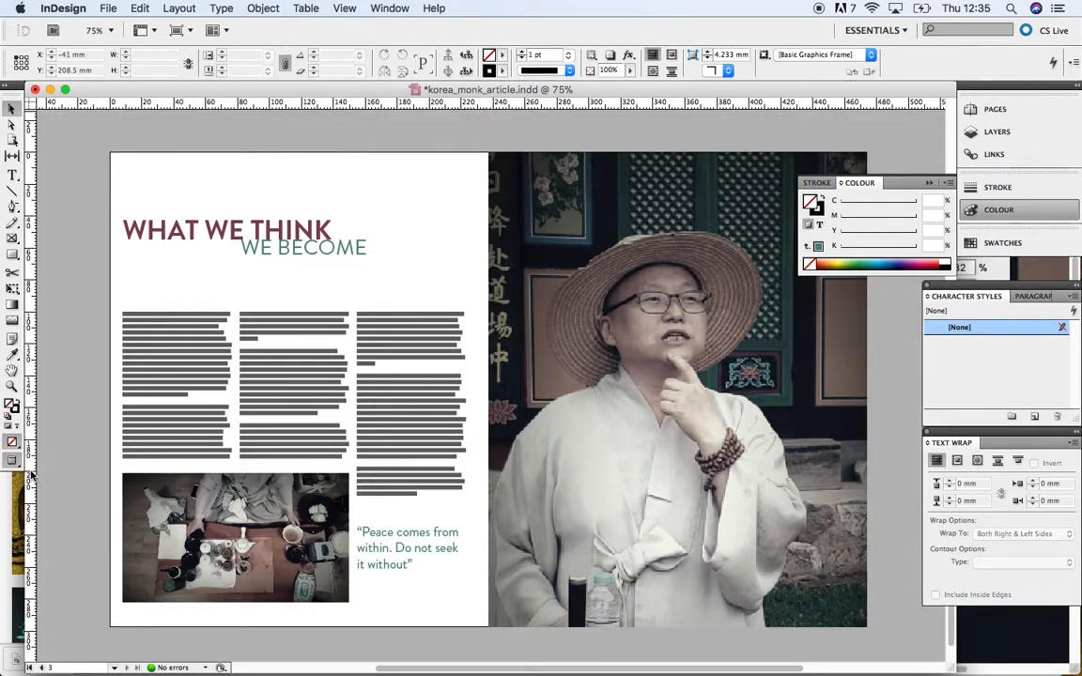
{"action": "key", "text": "super+s"}
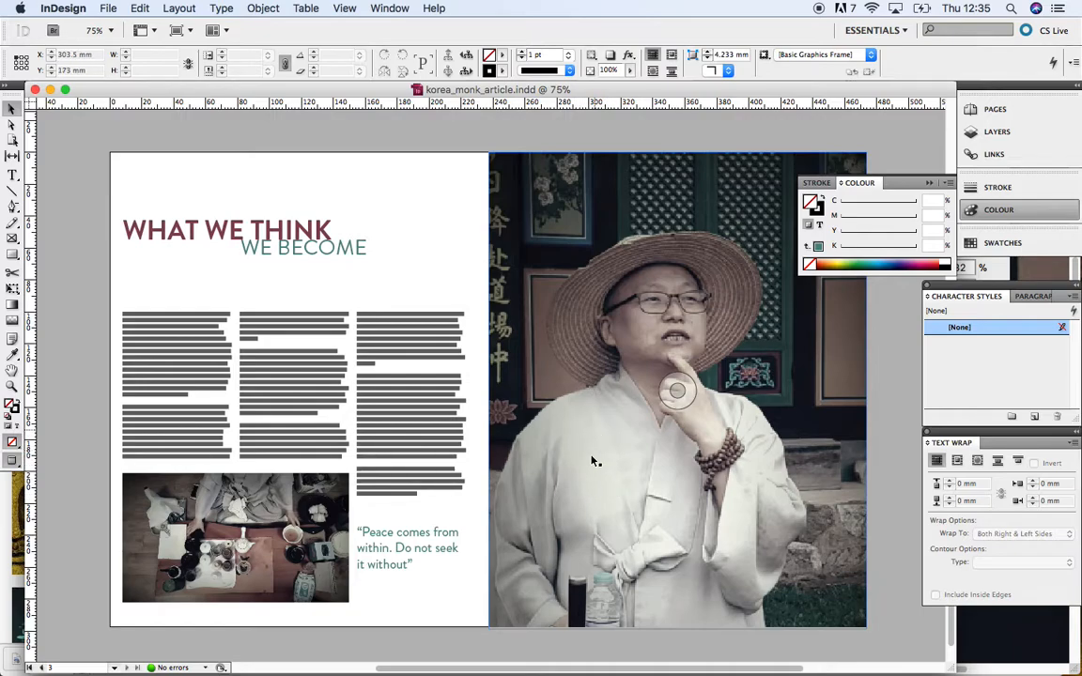
Switch to Photoshop, cancel the open colour picker, sample the off-white of the monk's robe sleeve, and display its CMYK values
{"action": "mouse_move", "coordinate": [505, 667]}
{"action": "left_click", "coordinate": [388, 658]}
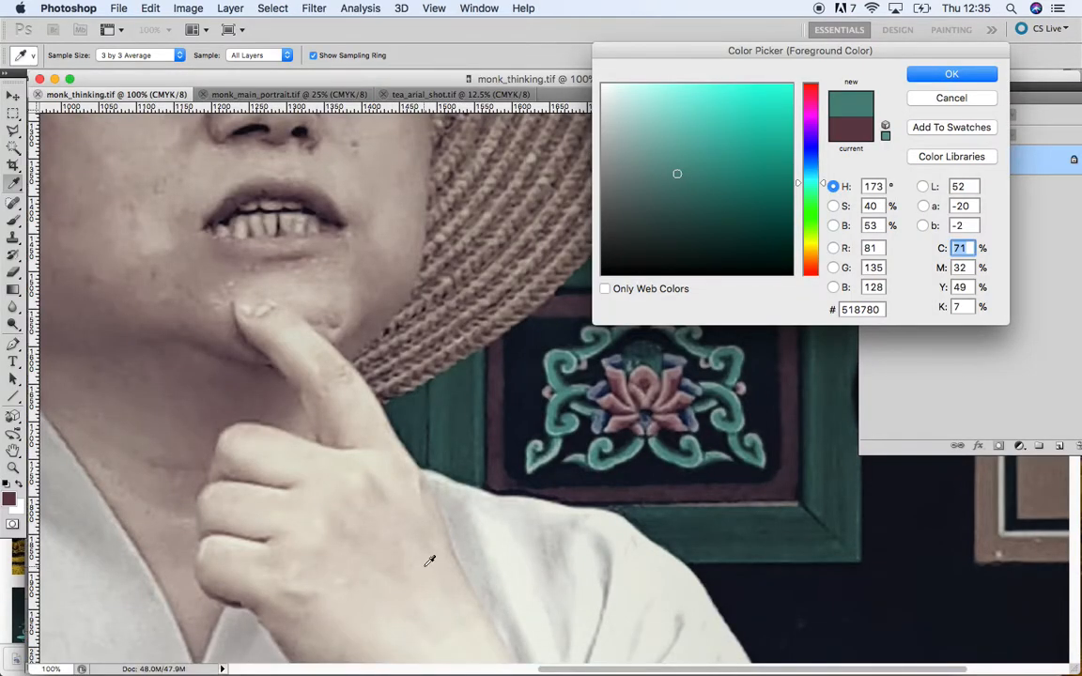
{"action": "left_click", "coordinate": [951, 98]}
{"action": "scroll", "coordinate": [665, 361], "scroll_direction": "down", "scroll_amount": 5}
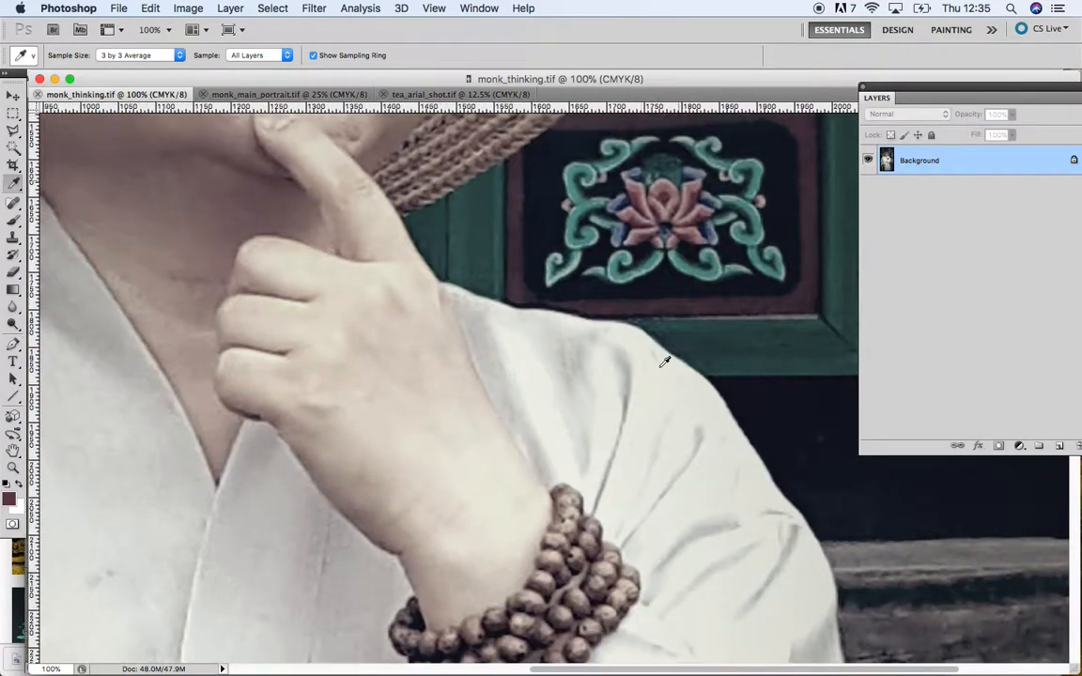
{"action": "scroll", "coordinate": [664, 362], "scroll_direction": "down", "scroll_amount": 5}
{"action": "scroll", "coordinate": [664, 362], "scroll_direction": "right", "scroll_amount": 2}
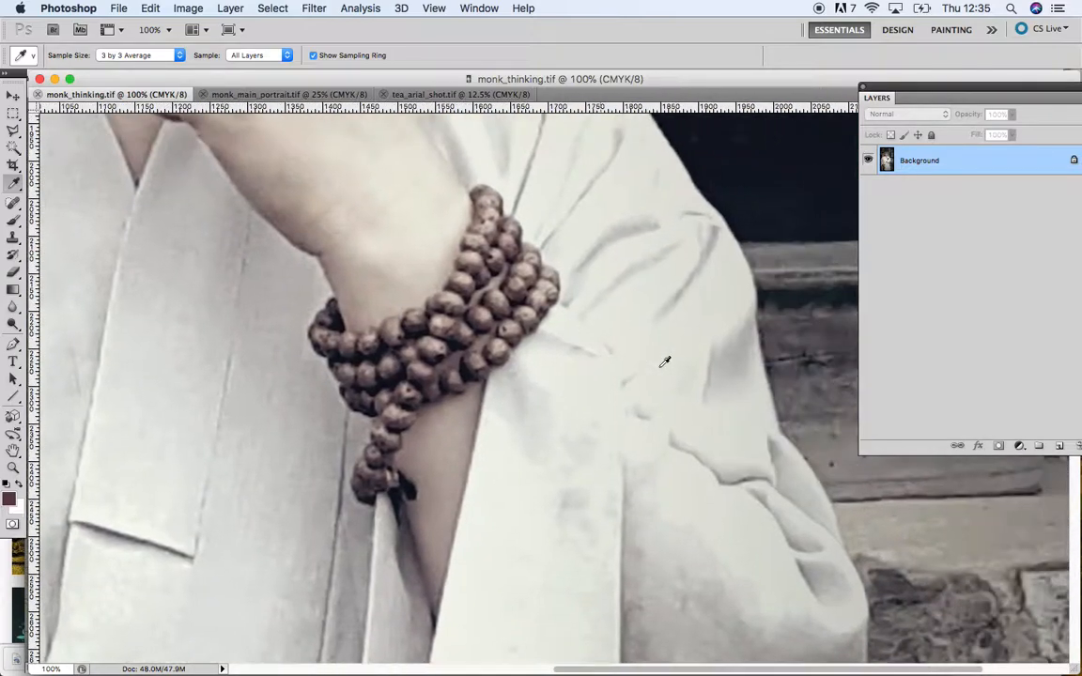
{"action": "left_click", "coordinate": [588, 393]}
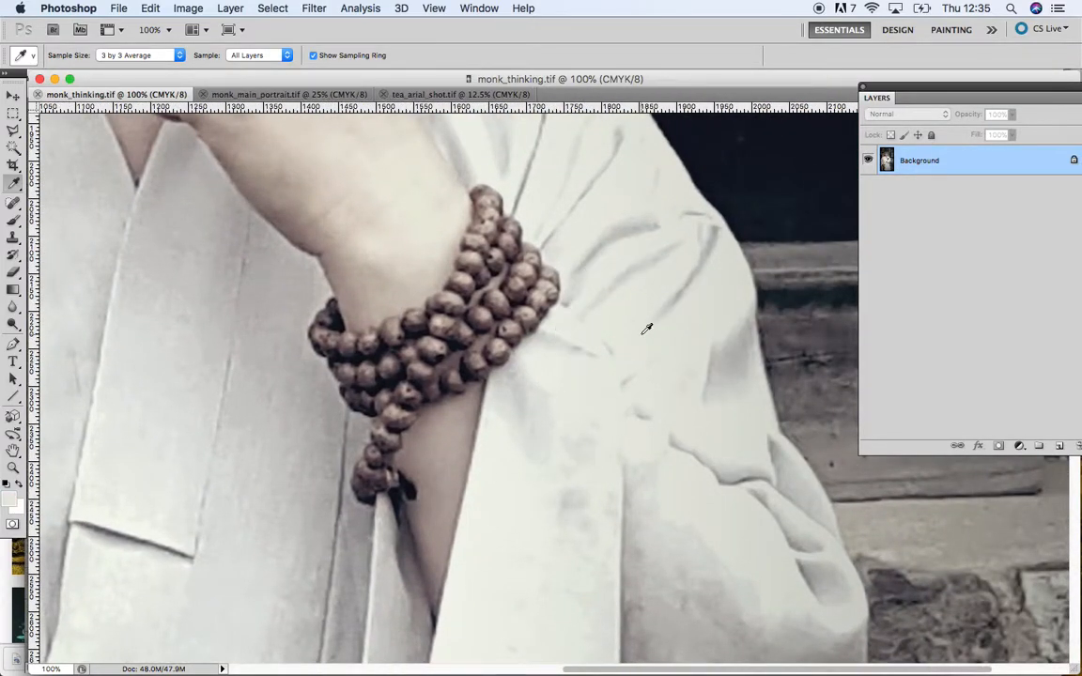
{"action": "left_click", "coordinate": [9, 497]}
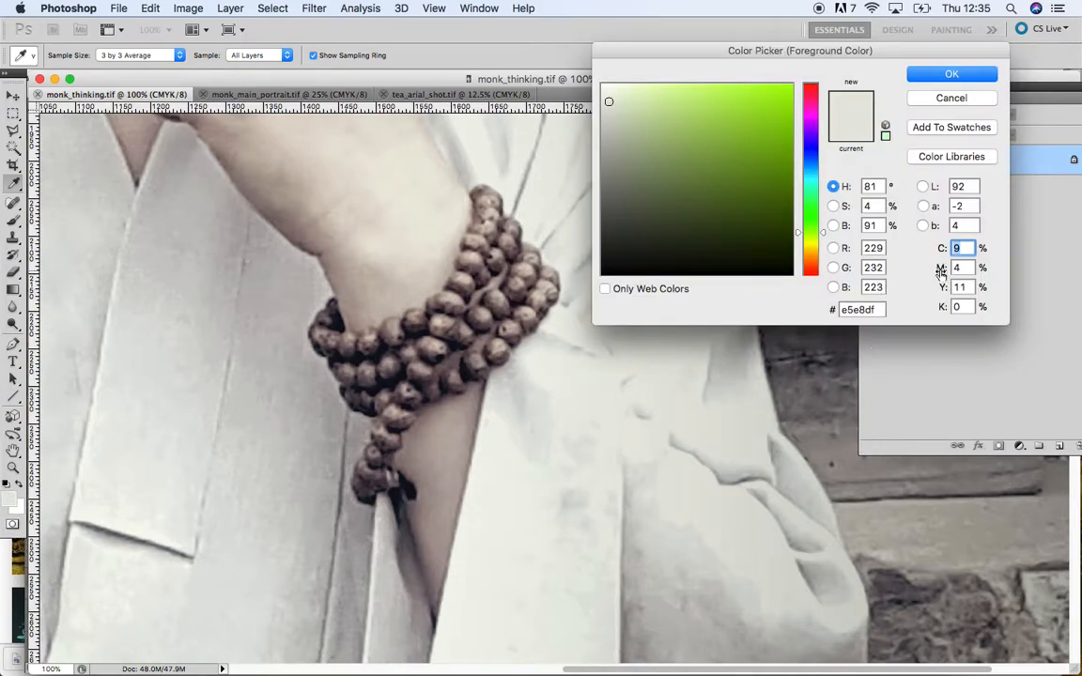
{"action": "mouse_move", "coordinate": [563, 669]}
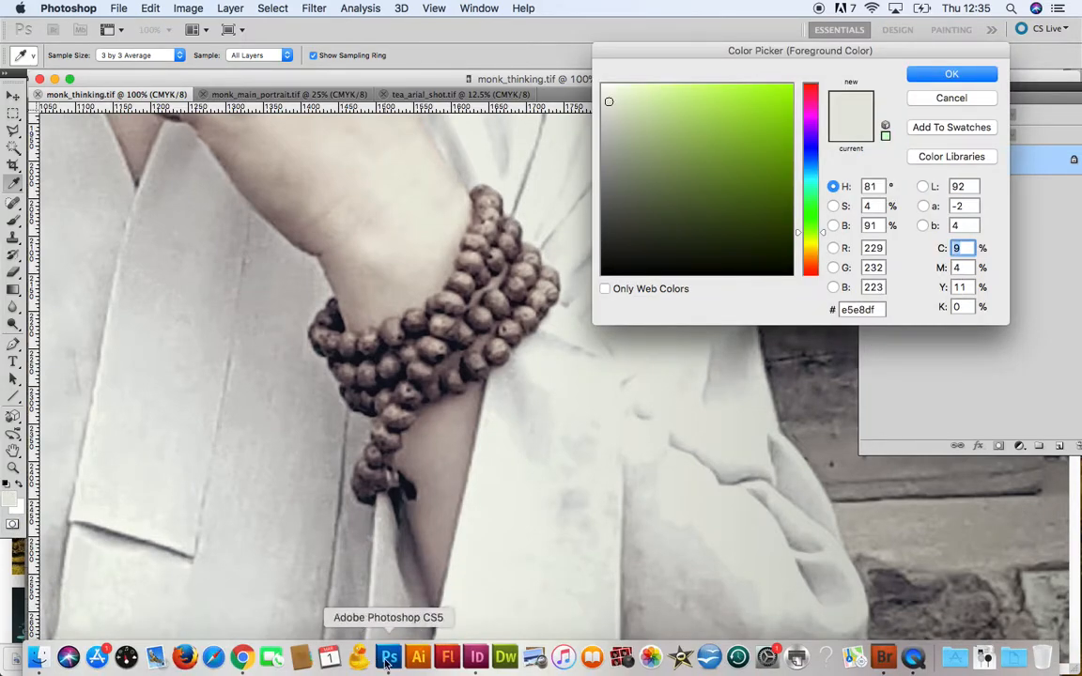
Switch to InDesign and draw a 237 x 297 mm rectangle covering the whole text page of the spread
{"action": "left_click", "coordinate": [469, 667]}
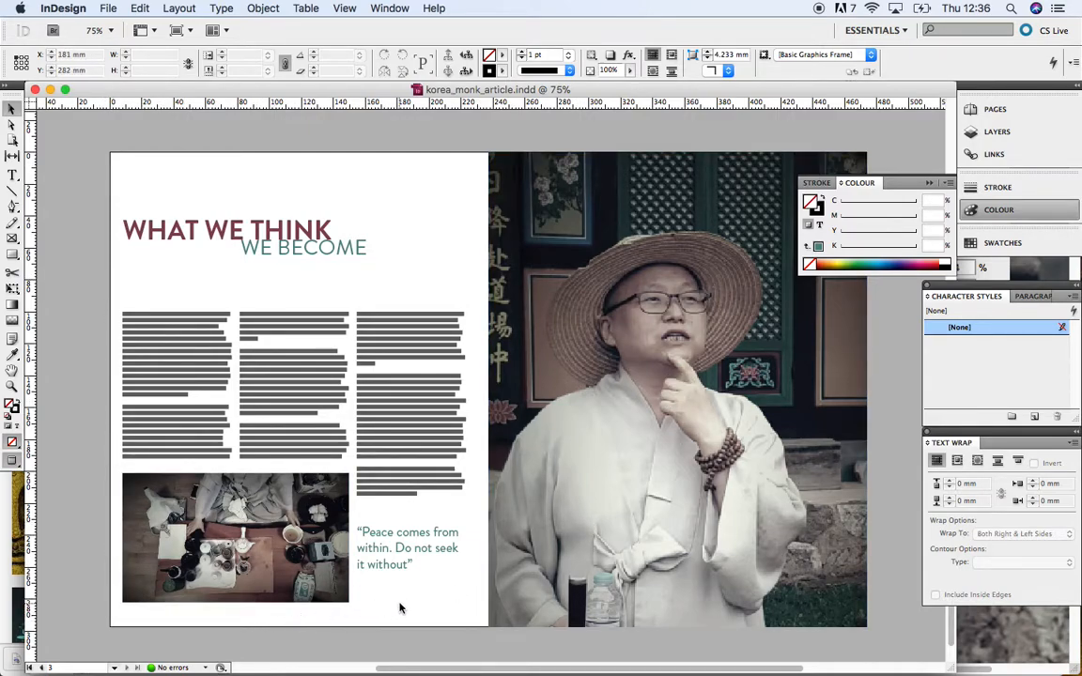
{"action": "left_click", "coordinate": [12, 256]}
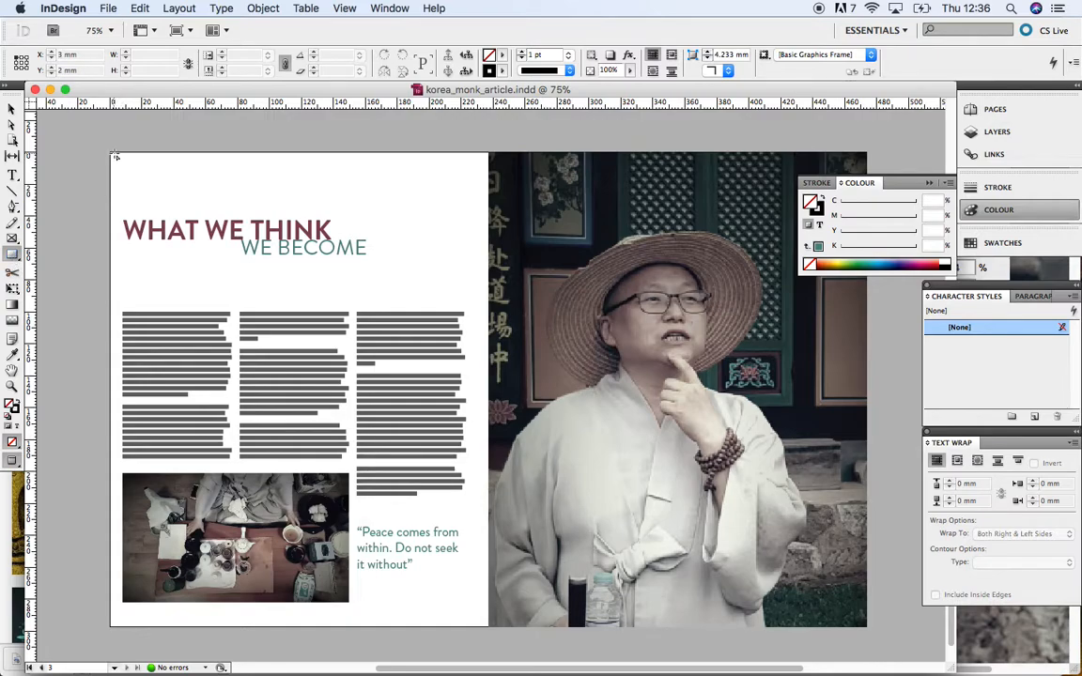
{"action": "left_click", "coordinate": [13, 256]}
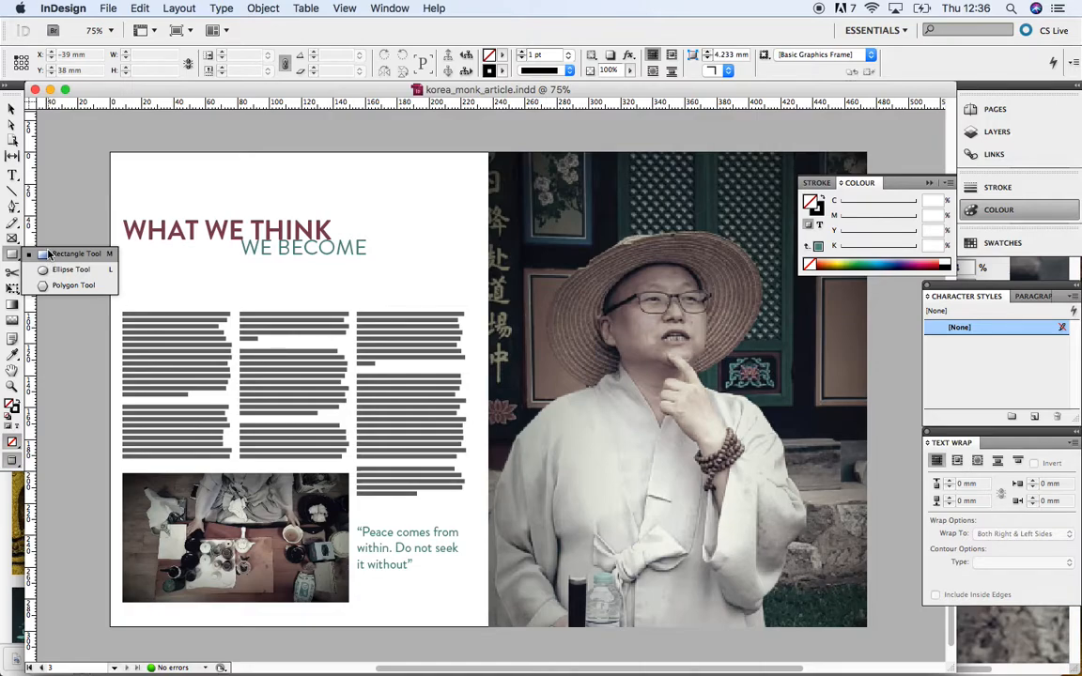
{"action": "left_click", "coordinate": [56, 254]}
{"action": "left_click_drag", "start_coordinate": [110, 153], "coordinate": [487, 629]}
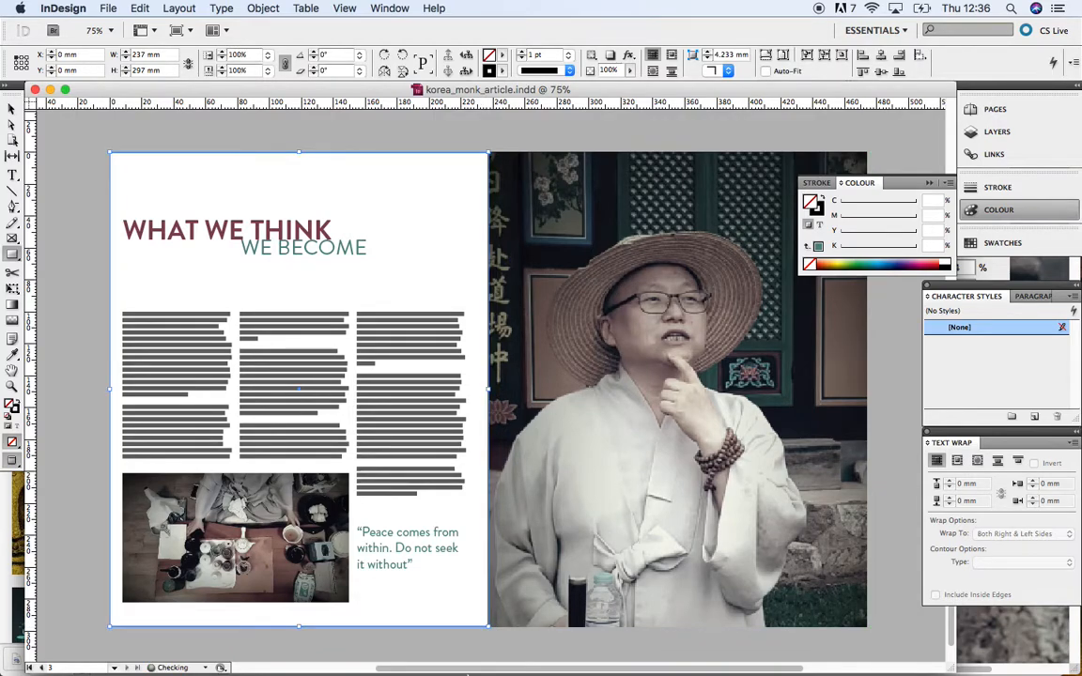
Recheck the off-white's values in Photoshop, return to InDesign, and fill the rectangle with C=9 M=4 Y=11 K=0
{"action": "left_click", "coordinate": [389, 657]}
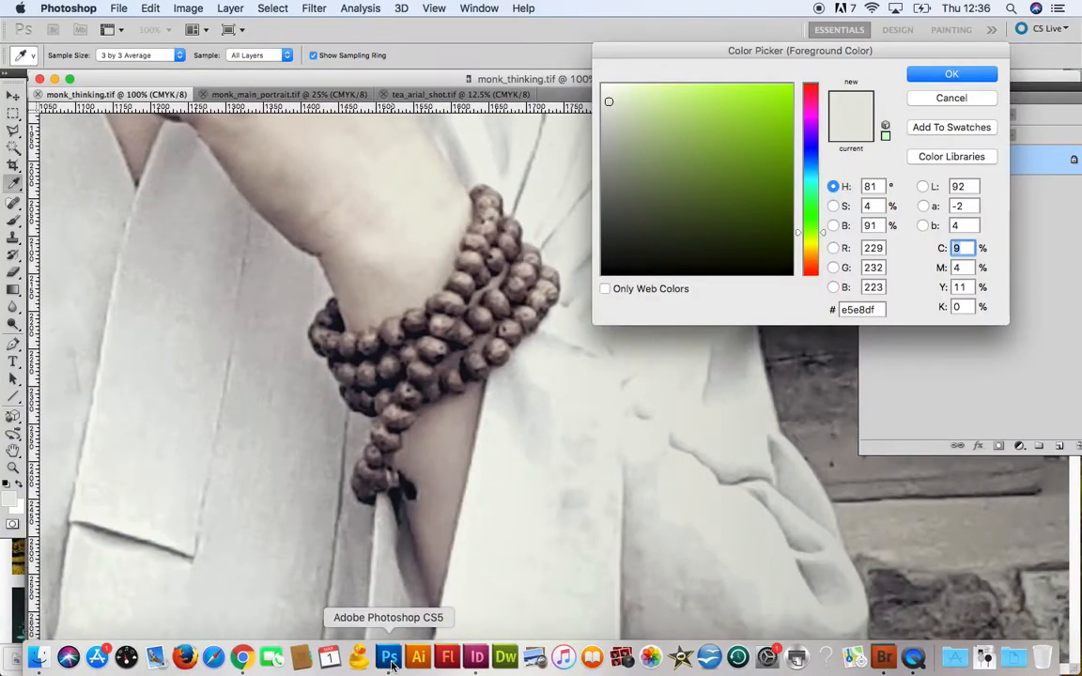
{"action": "left_click", "coordinate": [476, 657]}
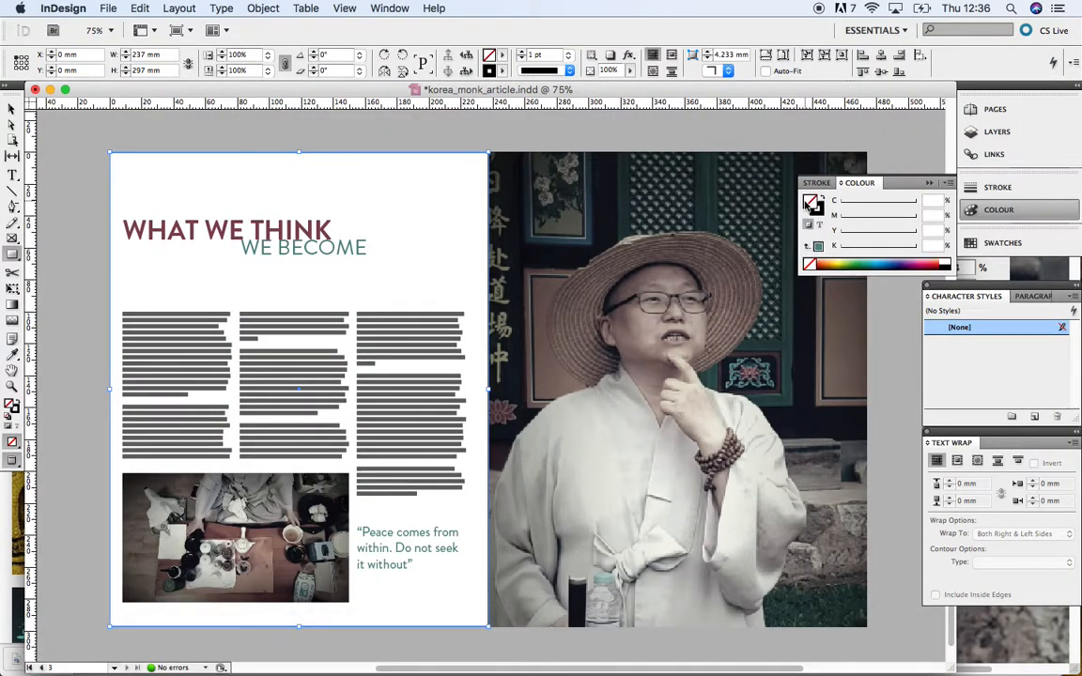
{"action": "left_click", "coordinate": [929, 201]}
{"action": "type", "text": "9"}
{"action": "key", "text": "Tab"}
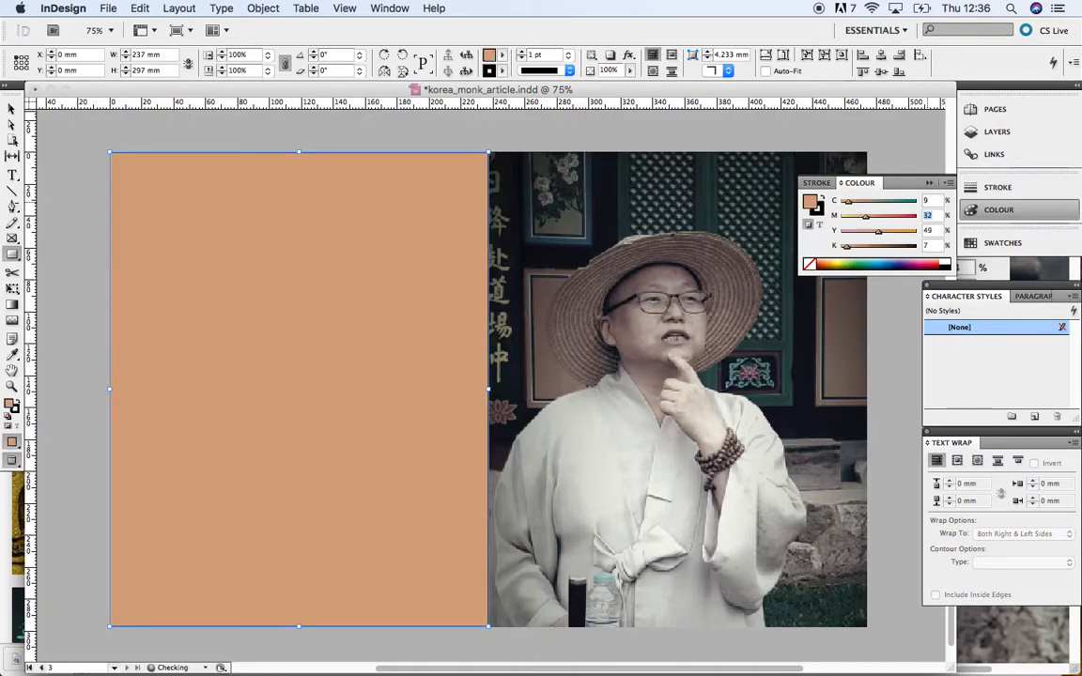
{"action": "type", "text": "4"}
{"action": "key", "text": "Tab"}
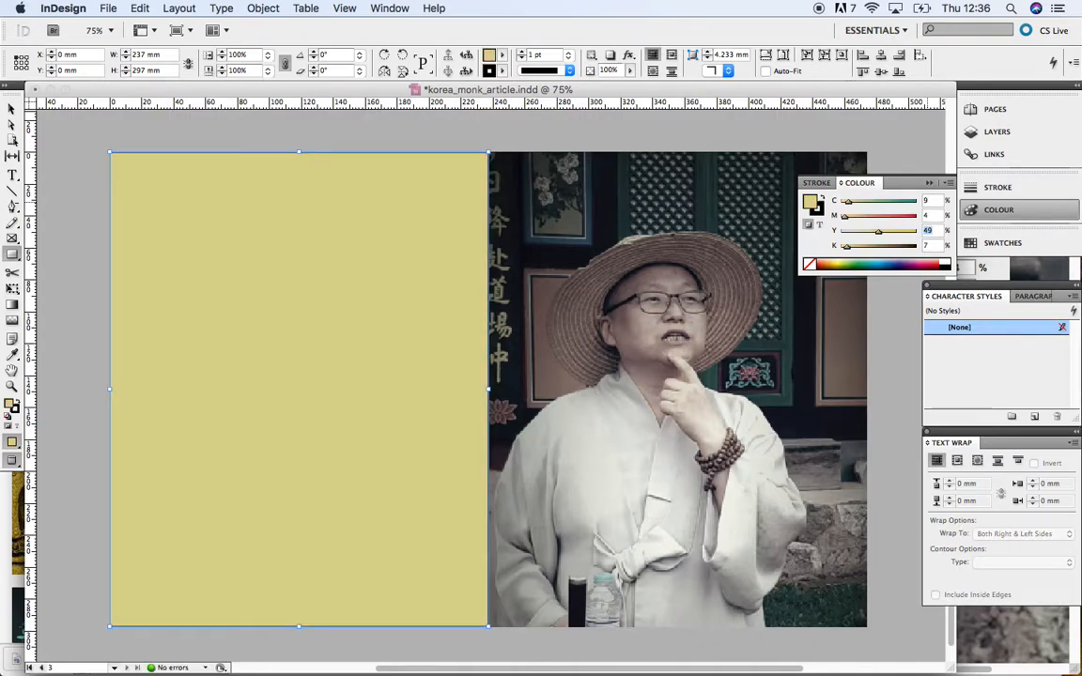
{"action": "type", "text": "11"}
{"action": "key", "text": "Tab"}
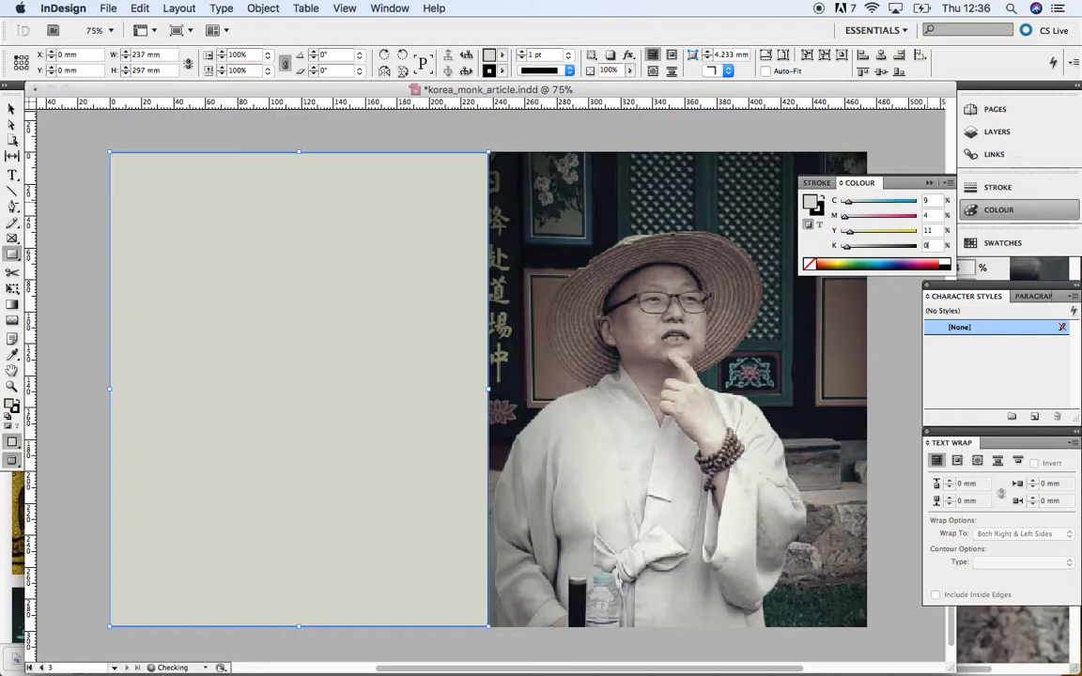
{"action": "type", "text": "0"}
{"action": "key", "text": "Return"}
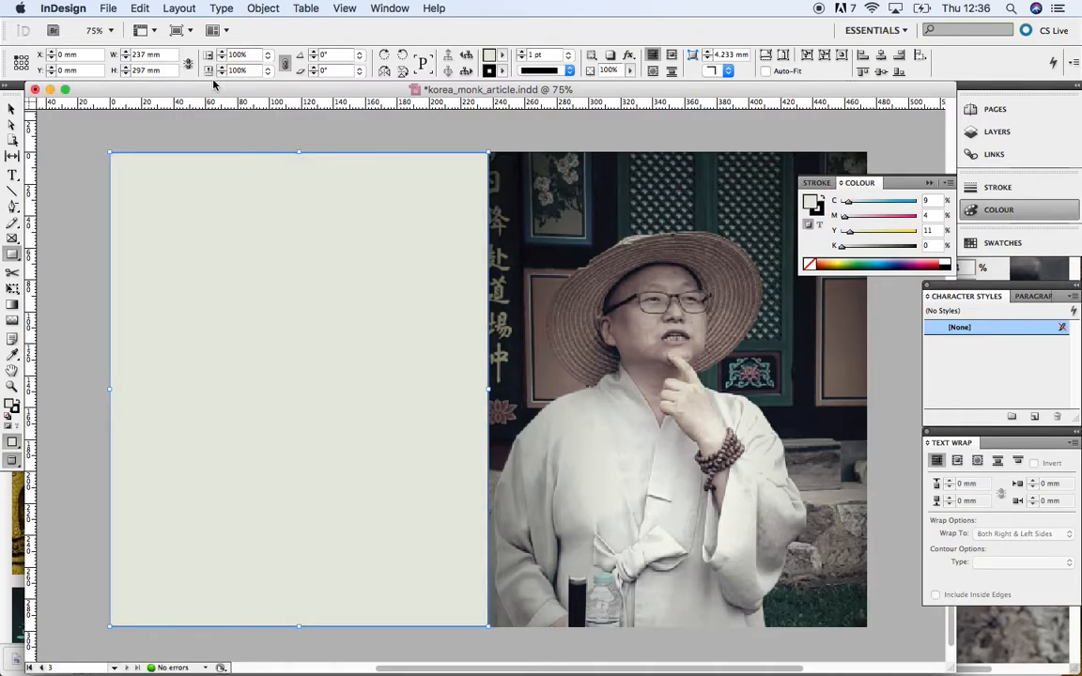
Send the off-white rectangle to the back, behind the page's text and photo, and deselect it
{"action": "left_click", "coordinate": [264, 9]}
{"action": "left_click", "coordinate": [266, 11]}
{"action": "left_click", "coordinate": [11, 109]}
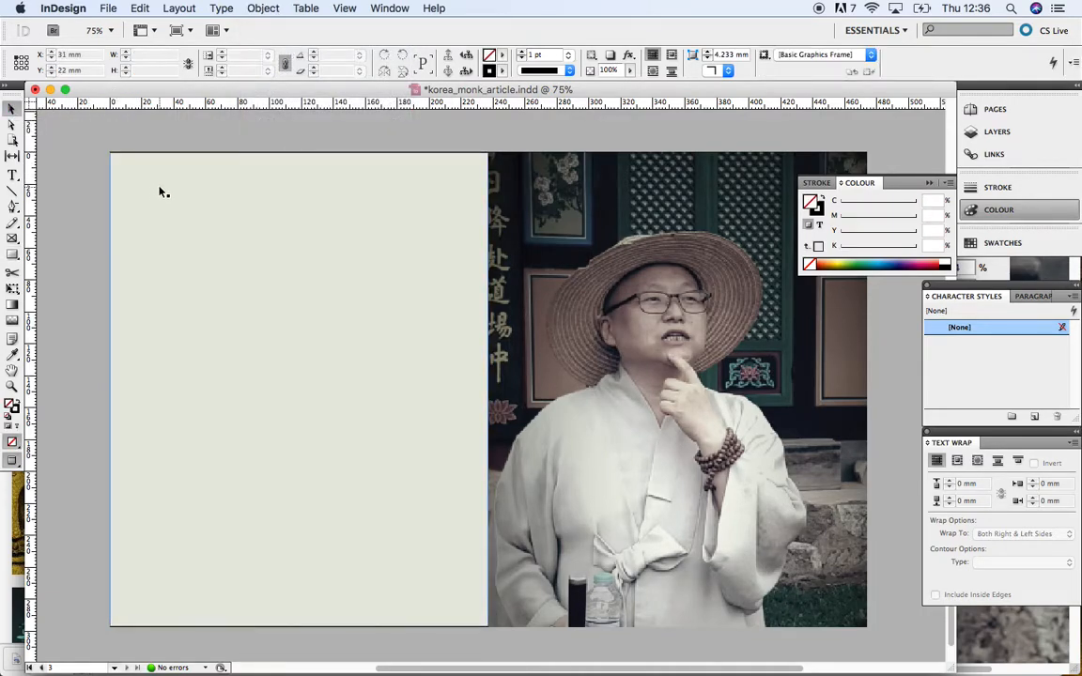
{"action": "left_click", "coordinate": [264, 9]}
{"action": "mouse_move", "coordinate": [282, 55]}
{"action": "left_click", "coordinate": [456, 99]}
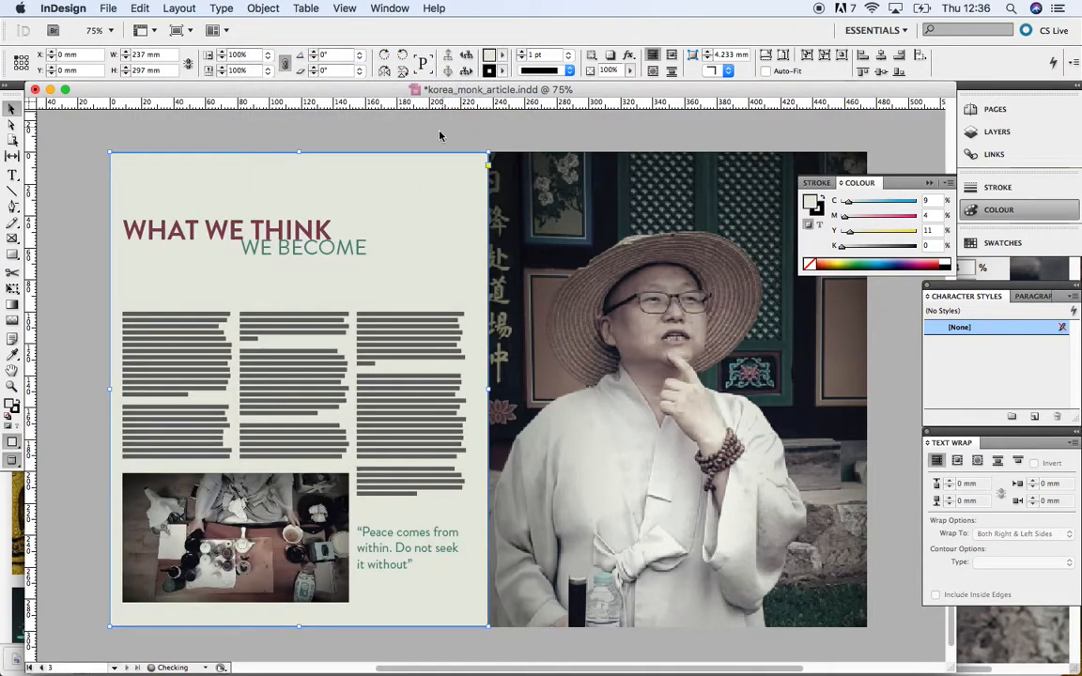
{"action": "left_click", "coordinate": [387, 114]}
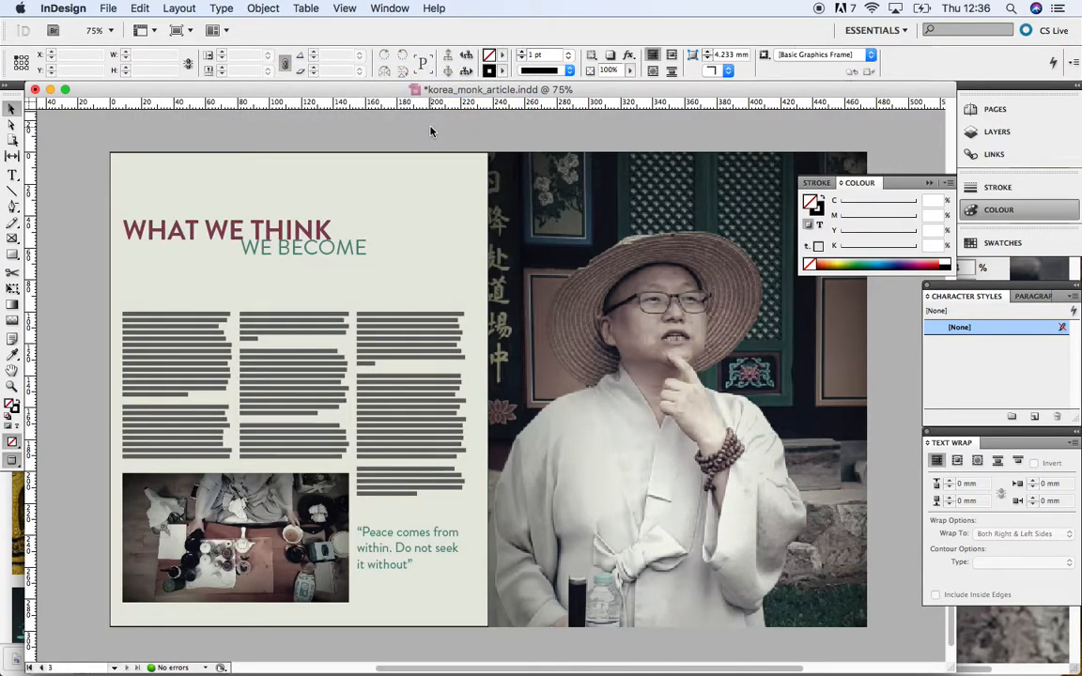
Examine the headings, body text and photos against the off-white background close up at 125%
{"action": "left_click", "coordinate": [952, 183]}
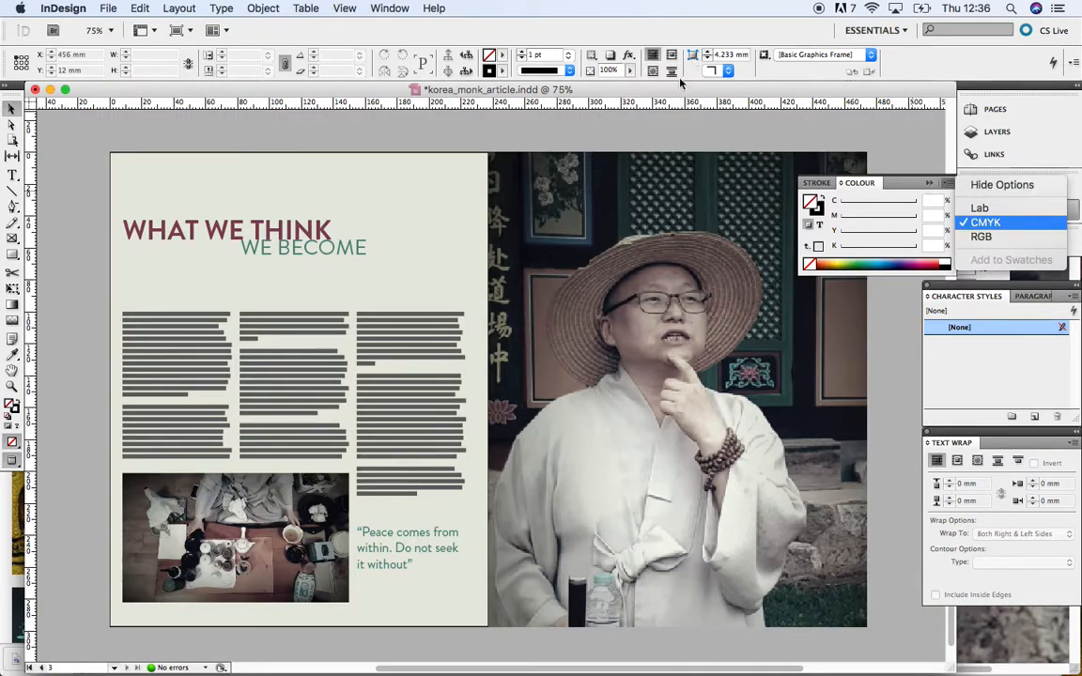
{"action": "left_click", "coordinate": [656, 140]}
{"action": "key", "text": "super+equal"}
{"action": "key", "text": "super+equal"}
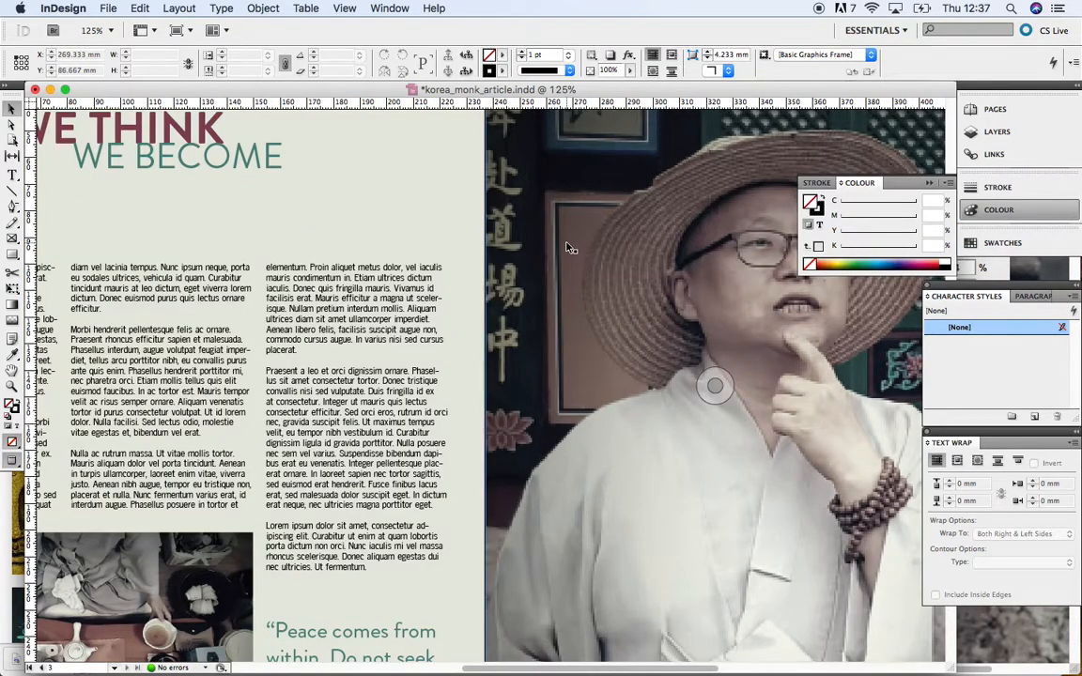
{"action": "scroll", "coordinate": [570, 245], "scroll_direction": "right", "scroll_amount": 5}
{"action": "scroll", "coordinate": [570, 246], "scroll_direction": "left", "scroll_amount": 7}
{"action": "scroll", "coordinate": [567, 247], "scroll_direction": "left", "scroll_amount": 5}
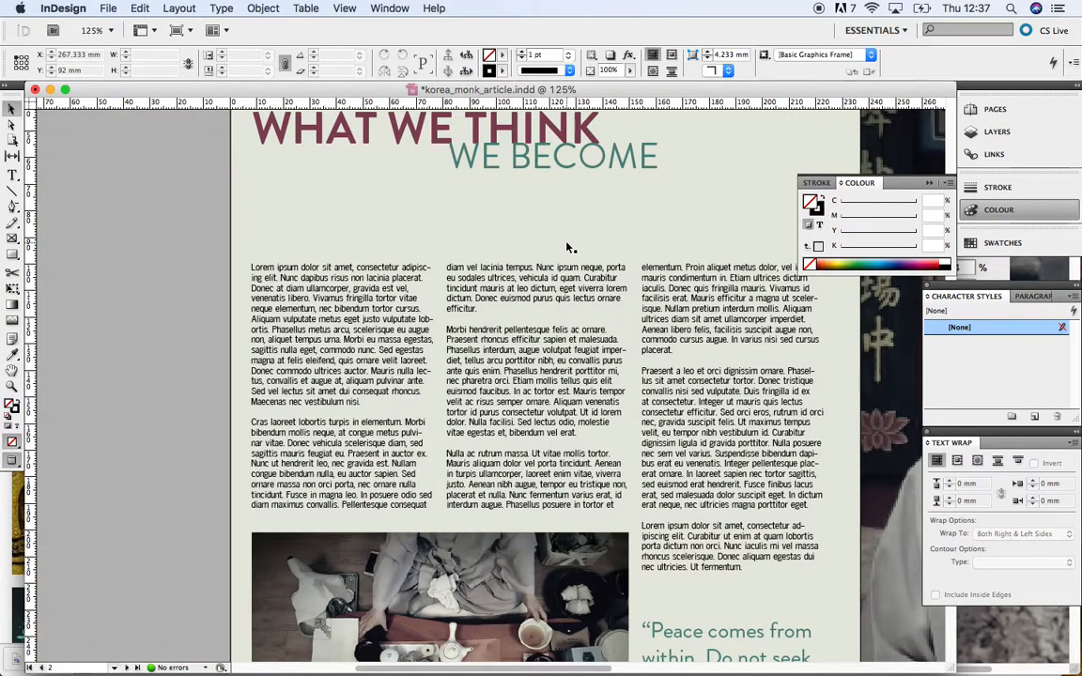
Look over the coloured text page from its headings down to the pull quote and save korea_monk_article.indd
{"action": "scroll", "coordinate": [567, 247], "scroll_direction": "down", "scroll_amount": 4}
{"action": "scroll", "coordinate": [566, 246], "scroll_direction": "up", "scroll_amount": 3}
{"action": "scroll", "coordinate": [566, 246], "scroll_direction": "up", "scroll_amount": 4}
{"action": "scroll", "coordinate": [566, 246], "scroll_direction": "right", "scroll_amount": 2}
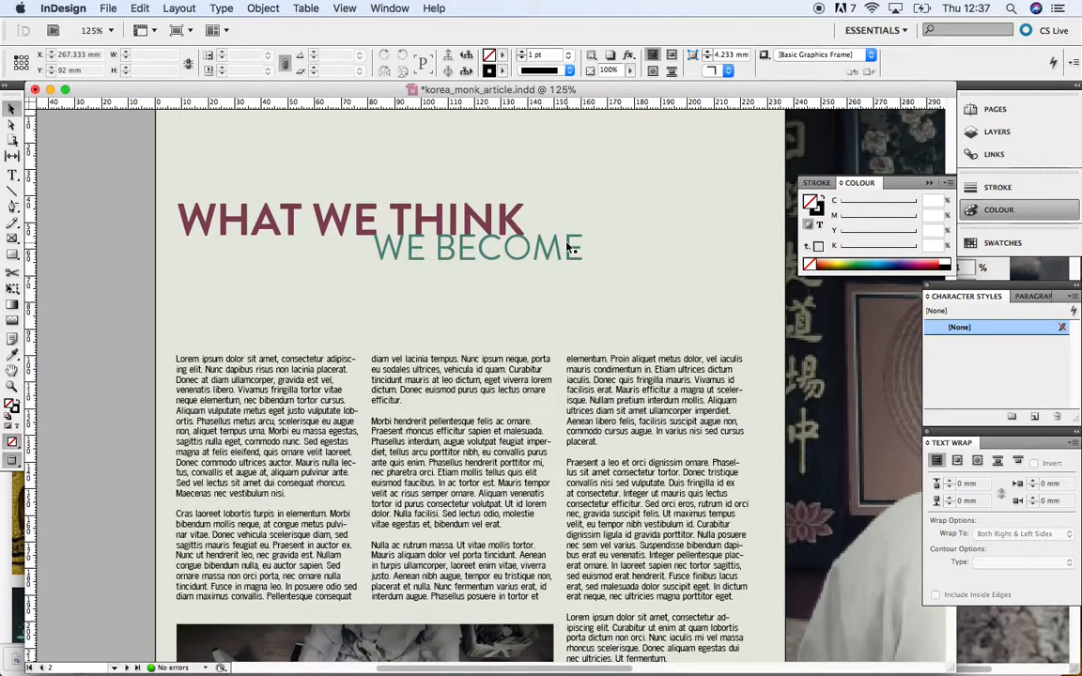
{"action": "scroll", "coordinate": [566, 246], "scroll_direction": "down", "scroll_amount": 7}
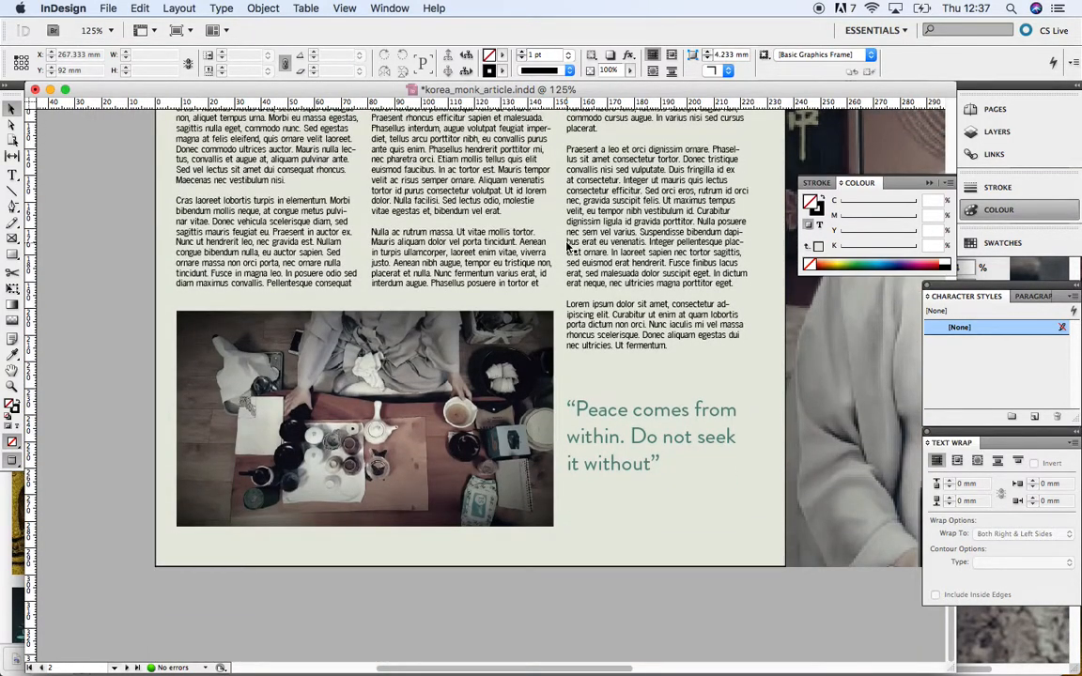
{"action": "key", "text": "super+s"}
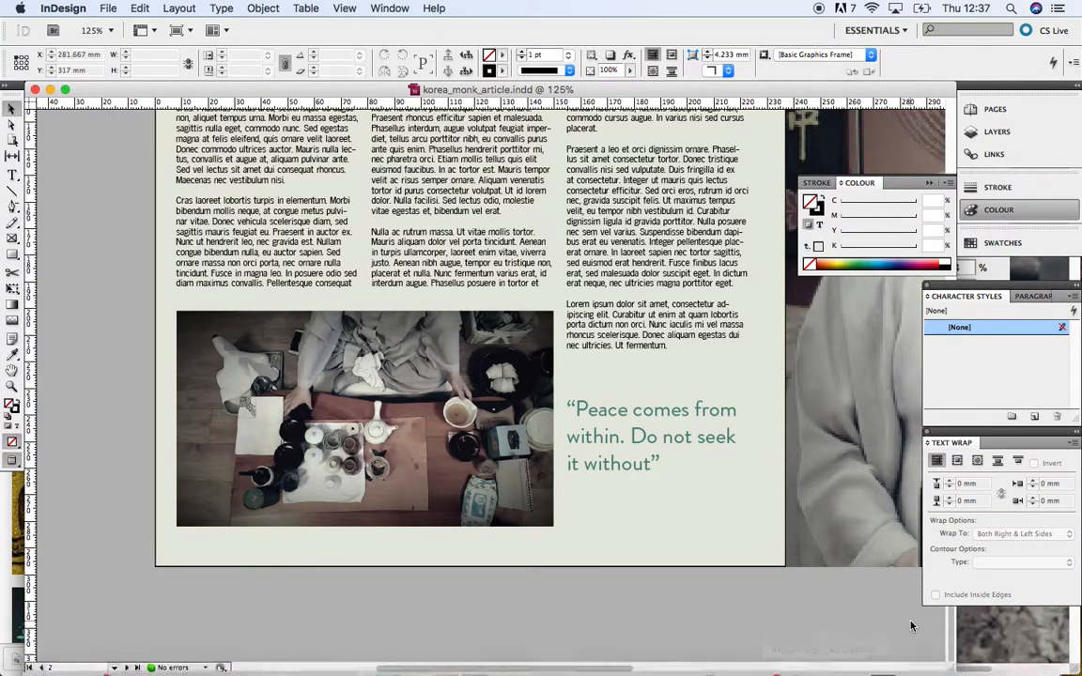
{"action": "mouse_move", "coordinate": [904, 672]}
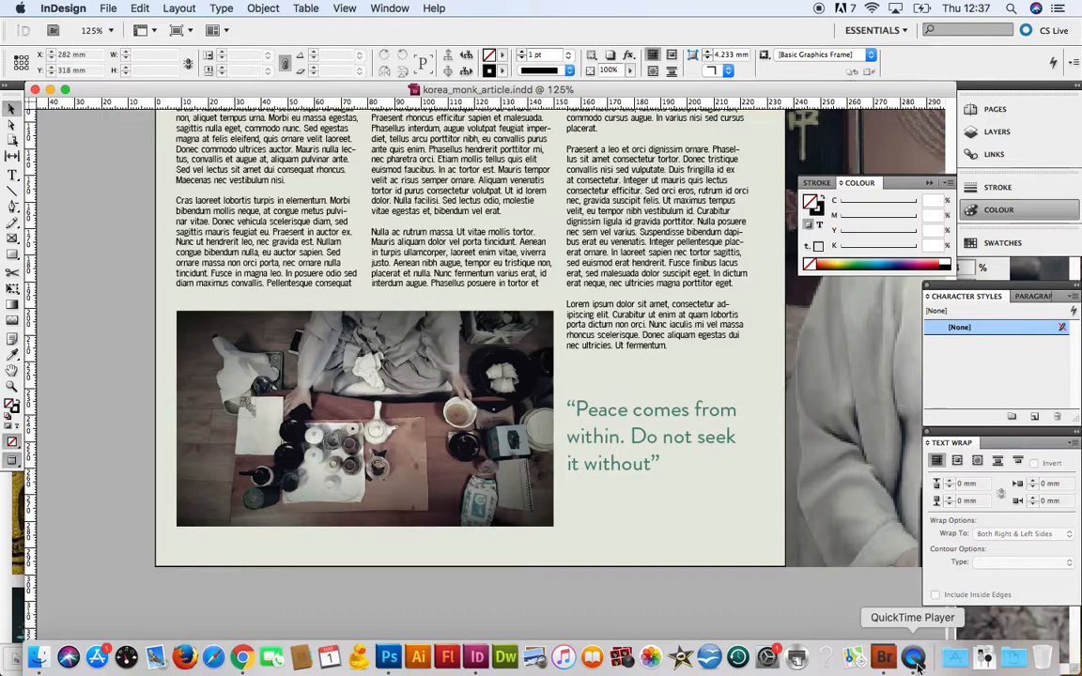
{"action": "left_click", "coordinate": [916, 663]}
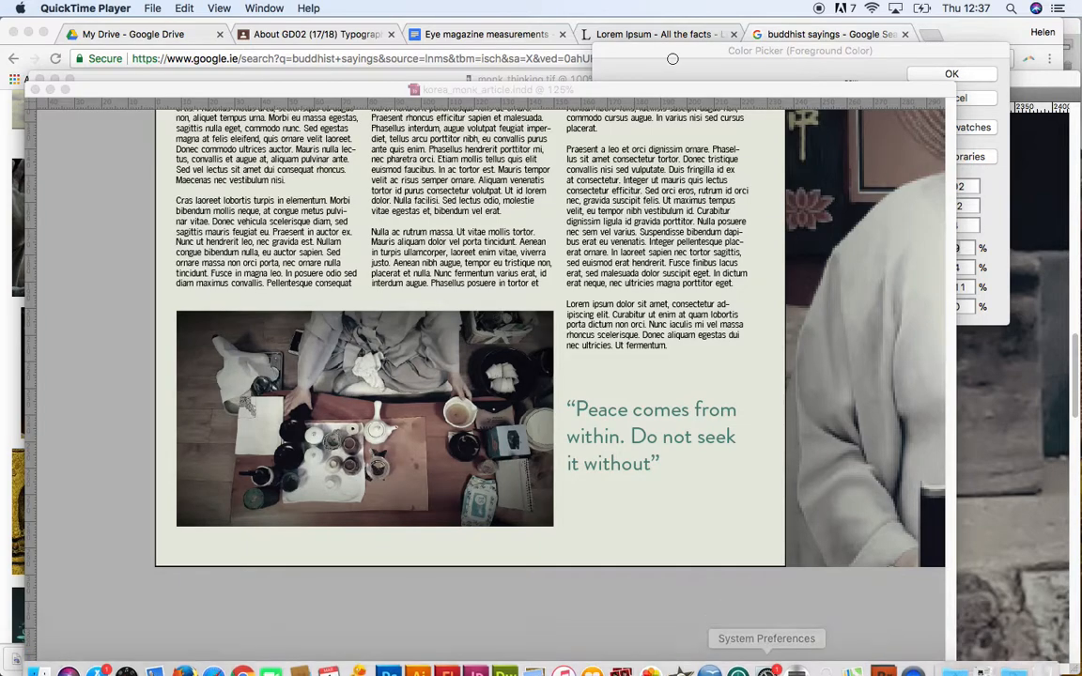
{"action": "key", "text": "ctrl+super+Escape"}
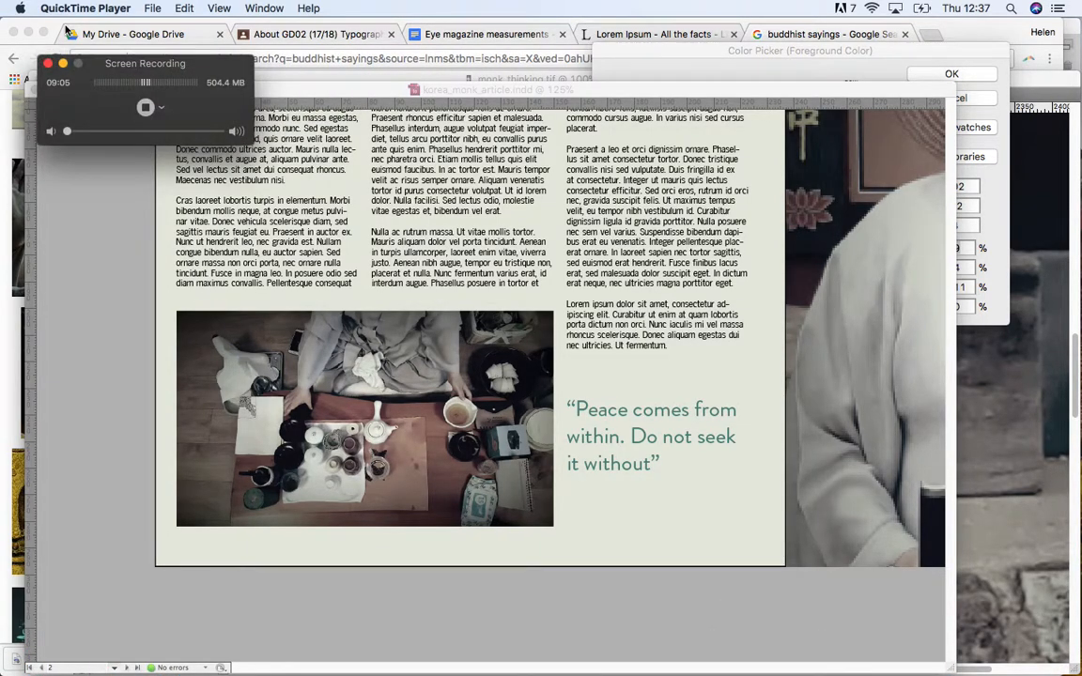